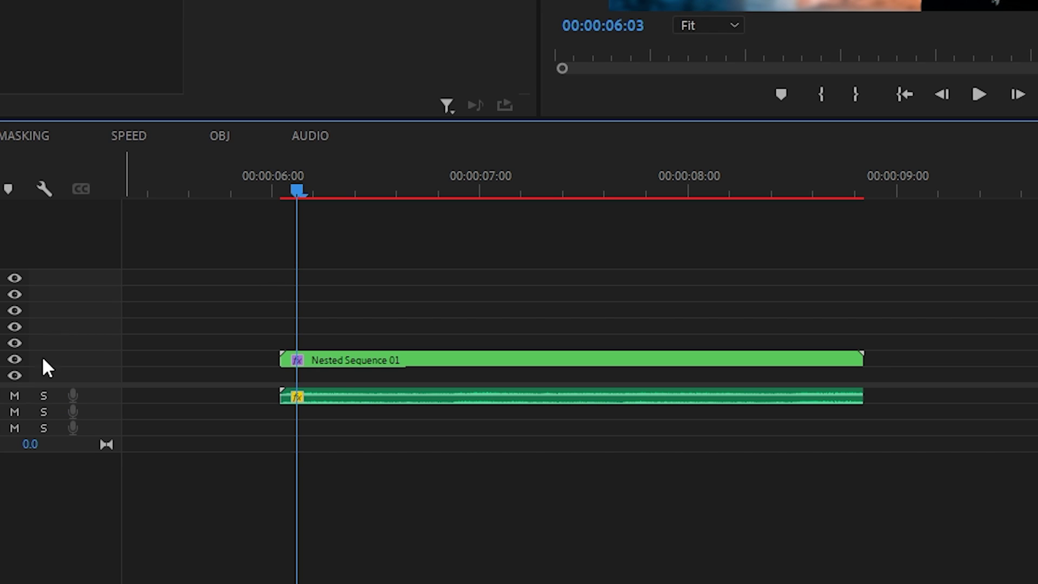
Enlarge the V2 and A1 tracks and turn on Show Audio Keyframes
left_click_drag(97, 352, 98, 324)
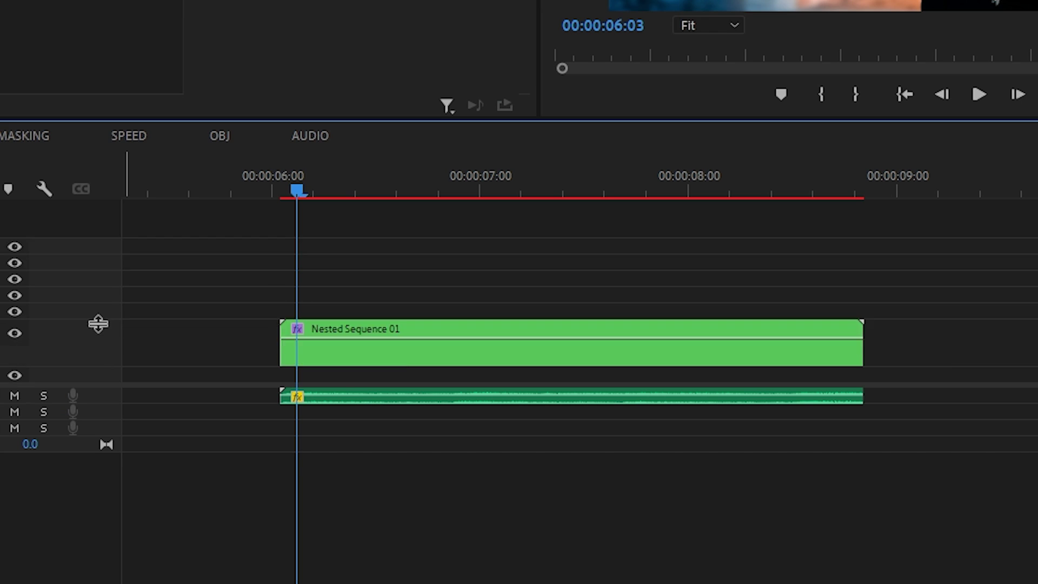
left_click_drag(99, 401, 92, 448)
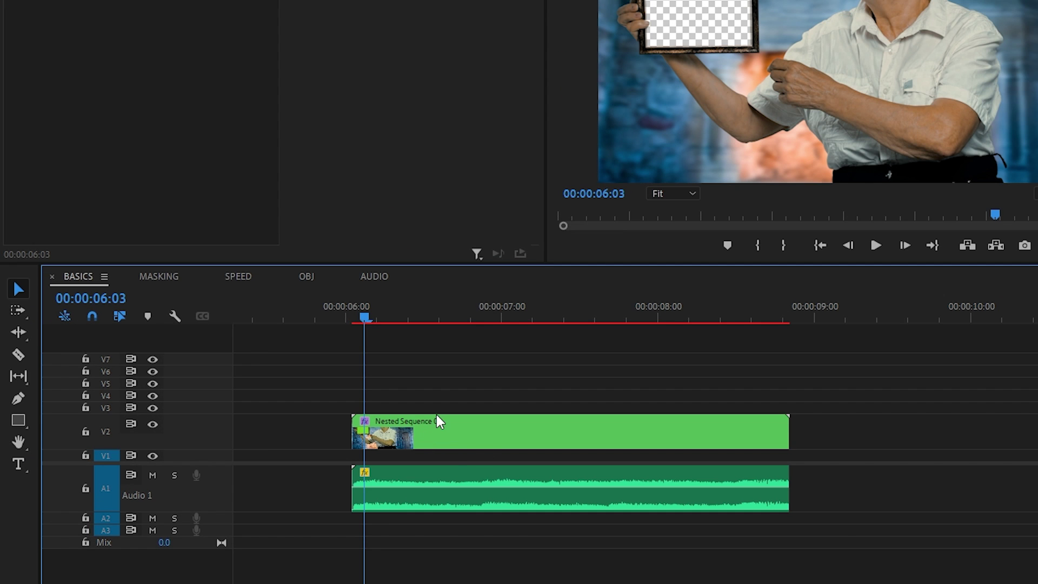
left_click(175, 316)
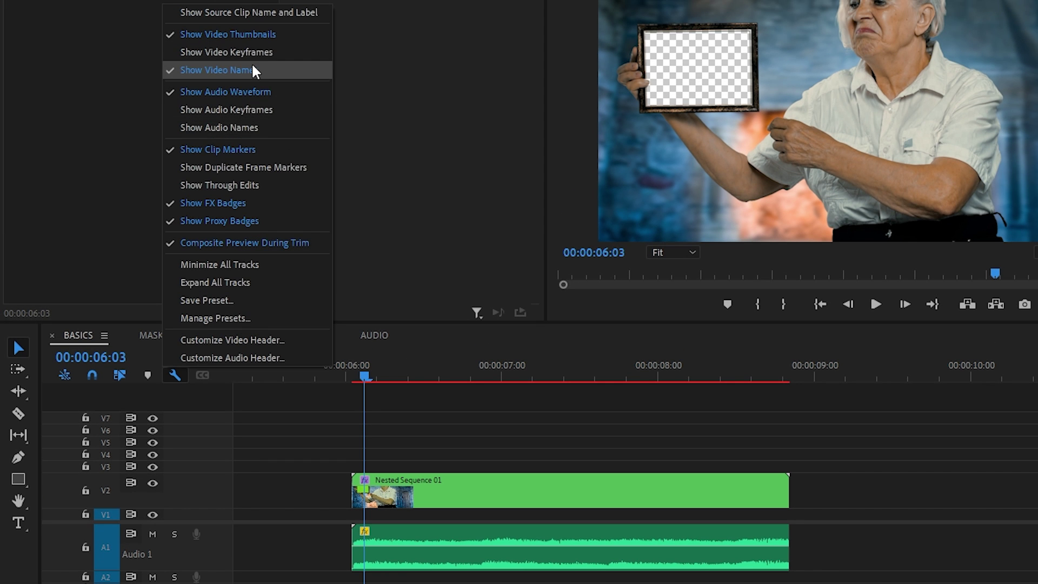
left_click(253, 70)
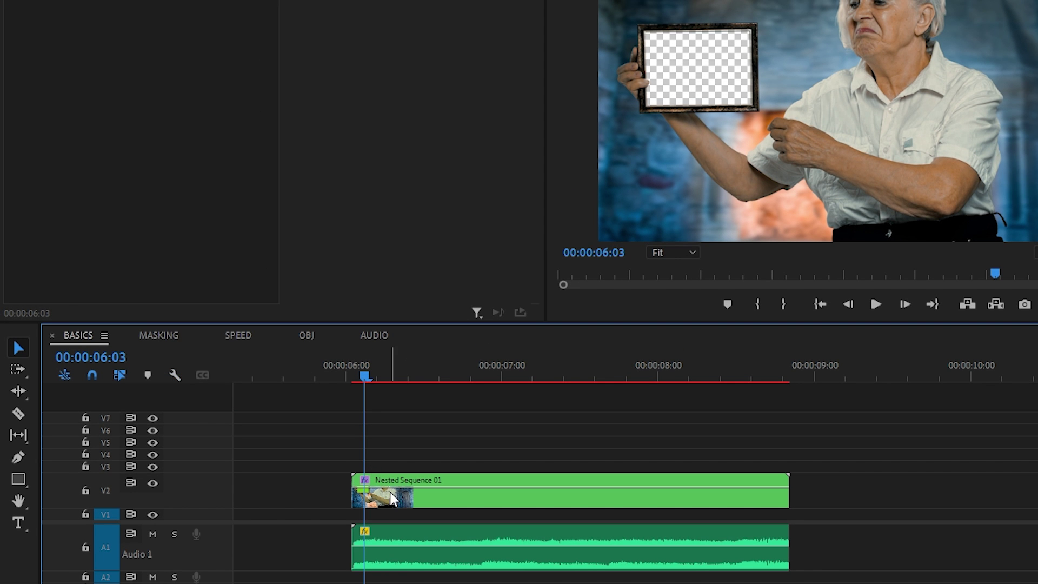
left_click(176, 373)
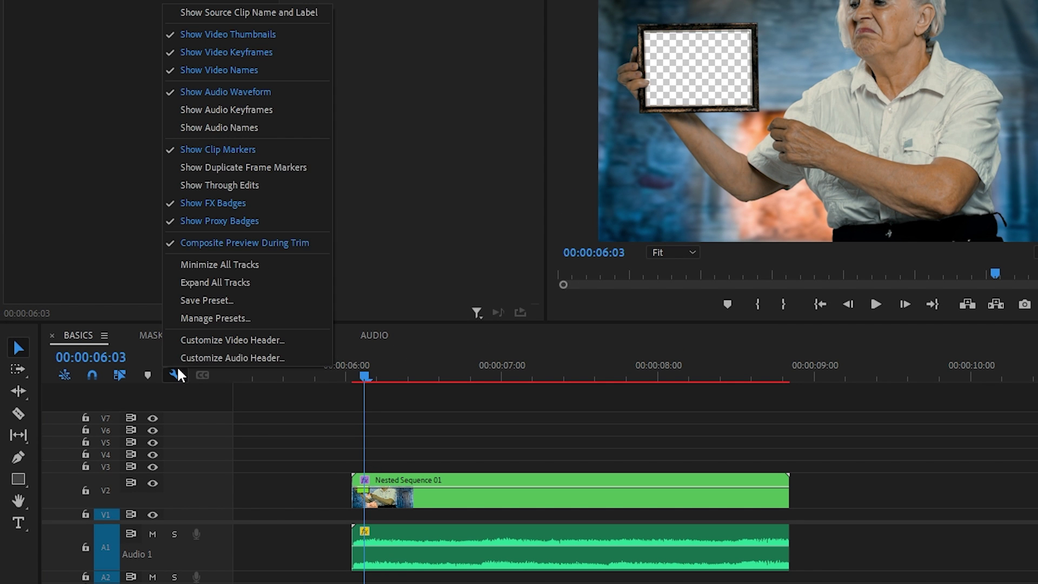
left_click(256, 110)
Raise the nested clip's opacity to 100% and set the audio volume level to 0.0 dB
left_click(396, 499)
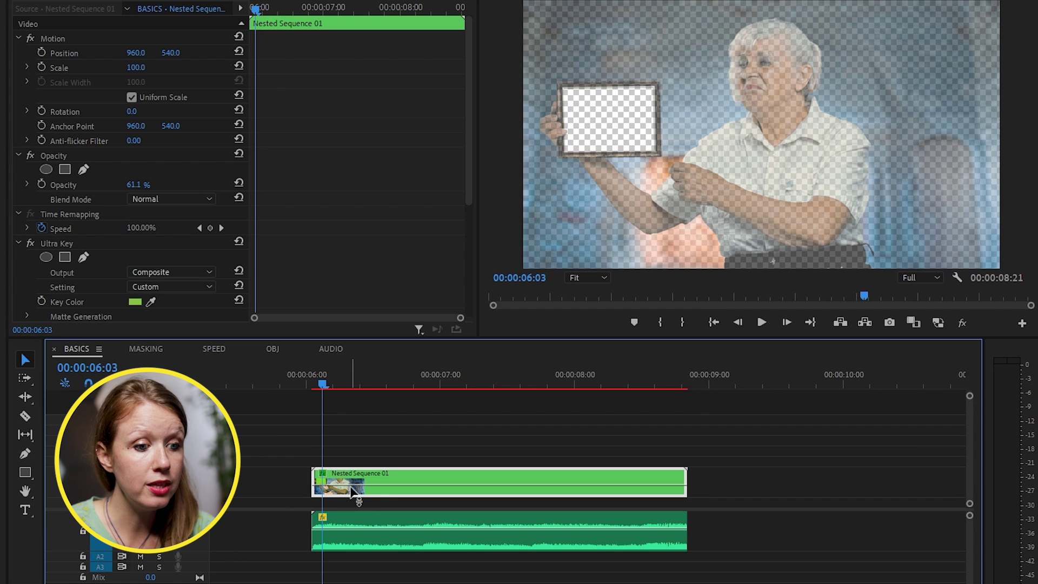
left_click_drag(351, 489, 351, 472)
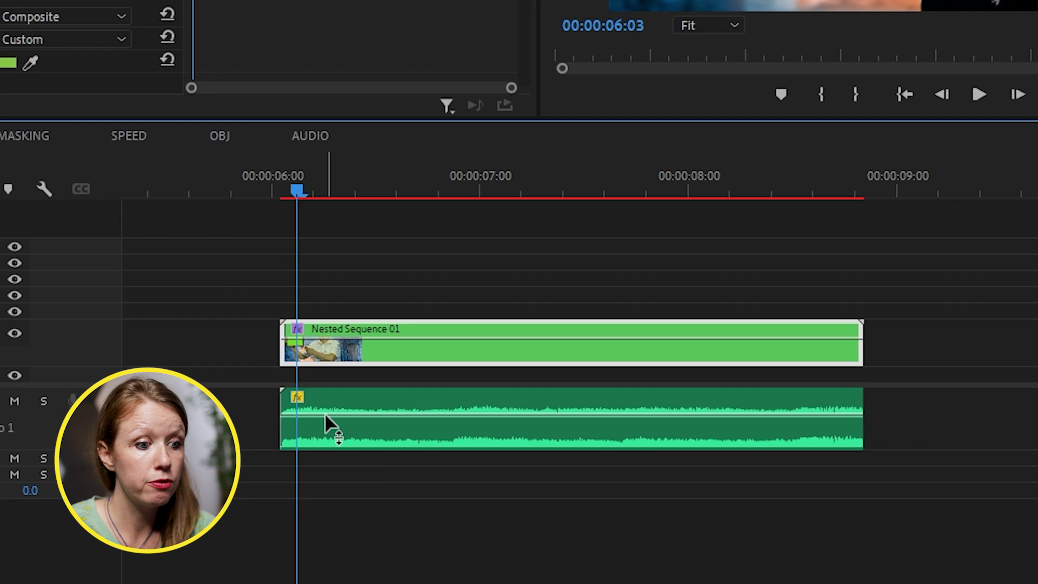
left_click_drag(324, 413, 392, 413)
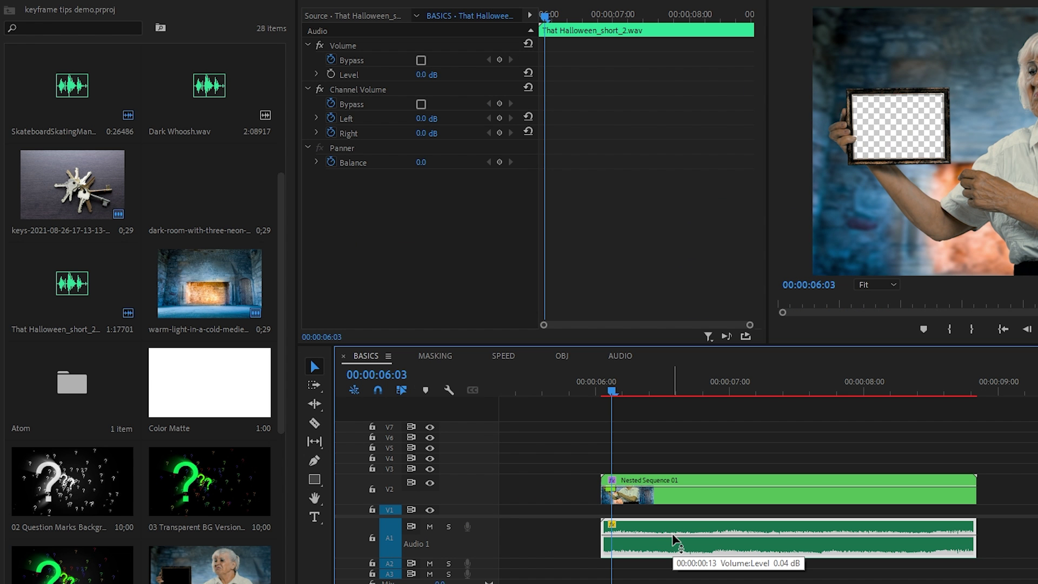
double_click(75, 196)
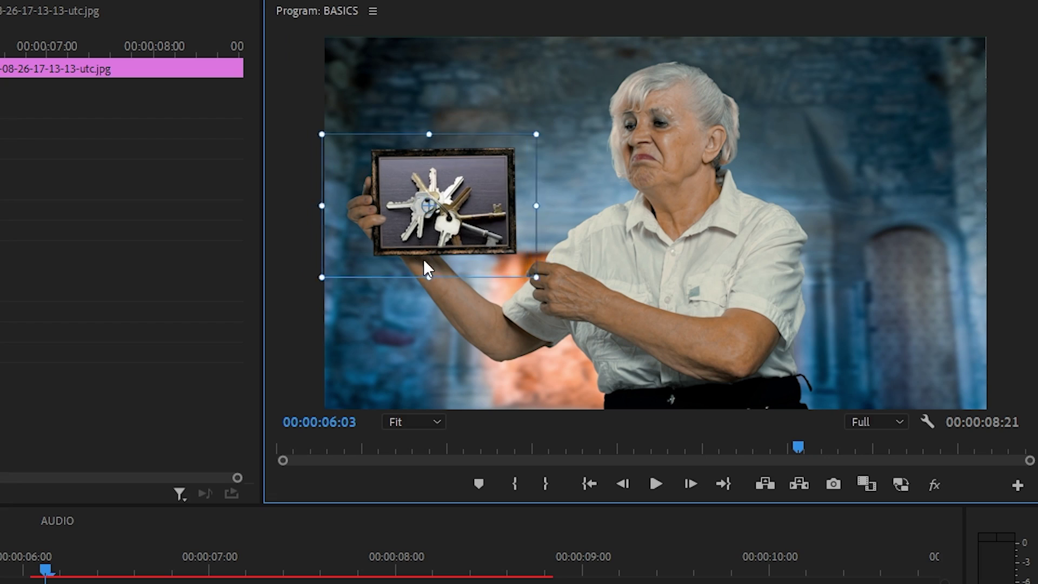
left_click_drag(424, 262, 426, 244)
left_click_drag(534, 188, 512, 192)
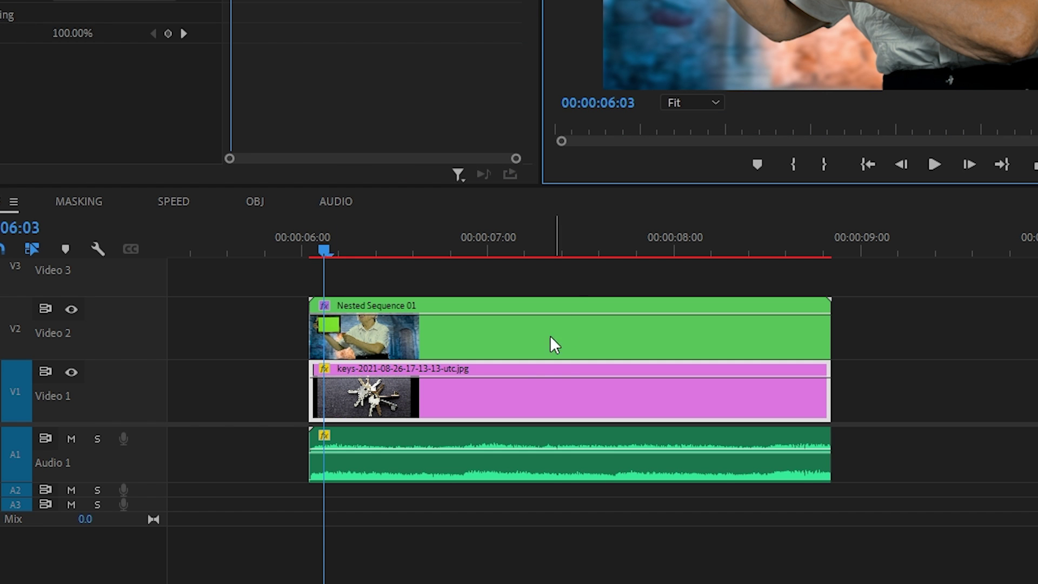
Add opacity keyframes to the keys clip and drop the starting one to zero for a fade-in
left_click(468, 377, "ctrl")
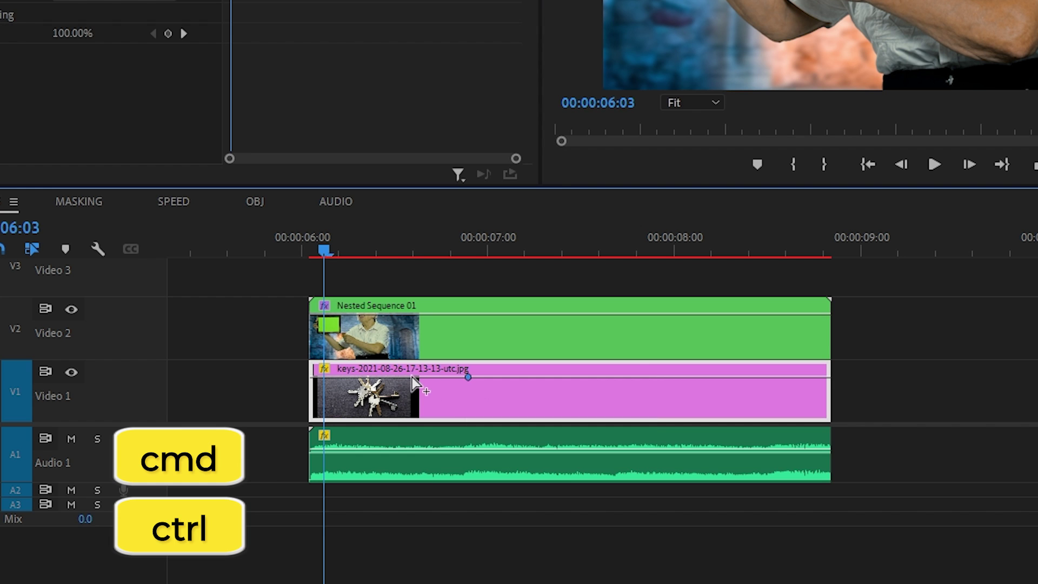
left_click(314, 378, "ctrl")
left_click(356, 385)
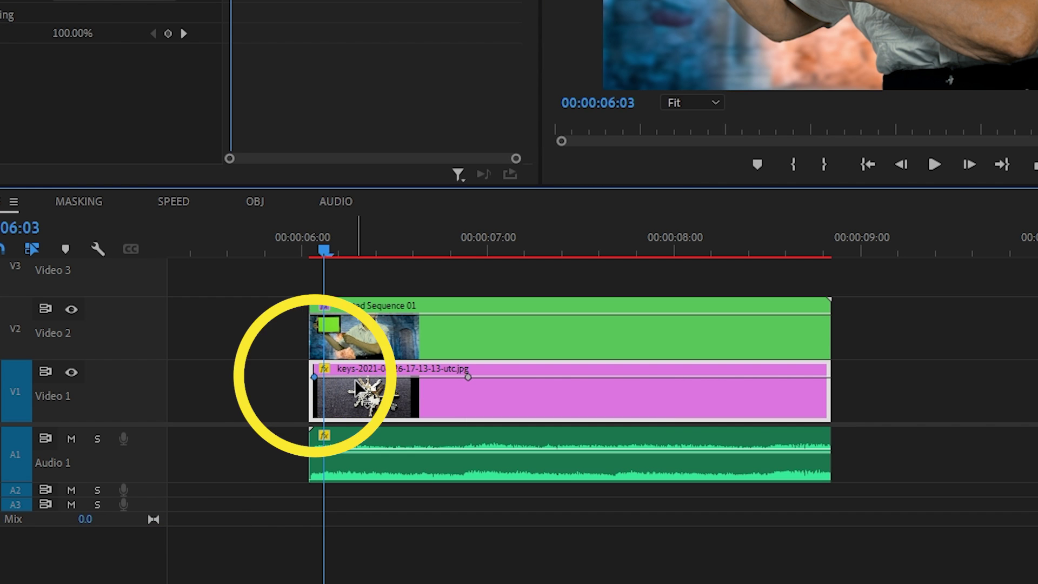
left_click(468, 378)
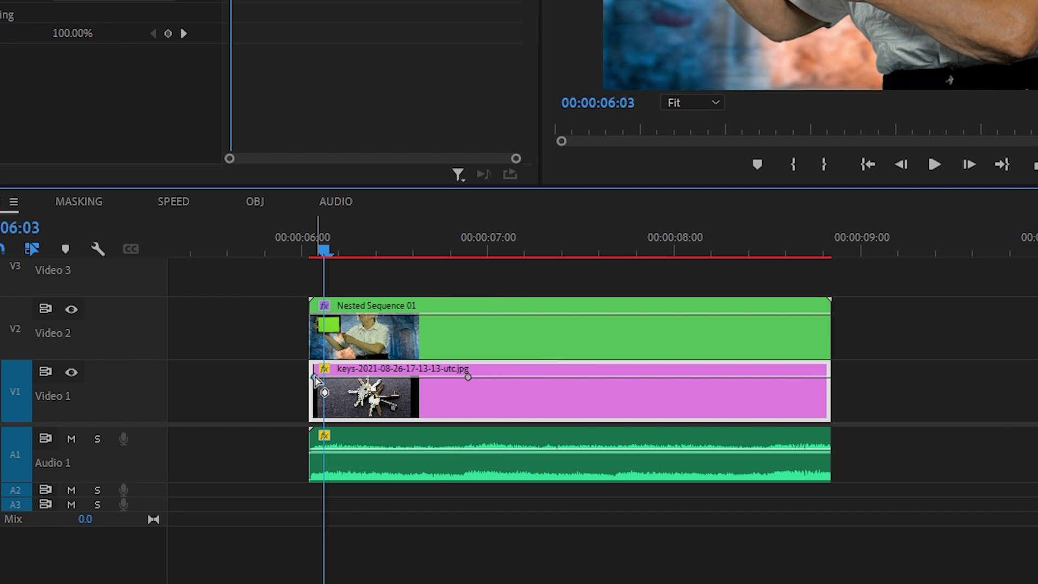
left_click_drag(315, 378, 312, 404)
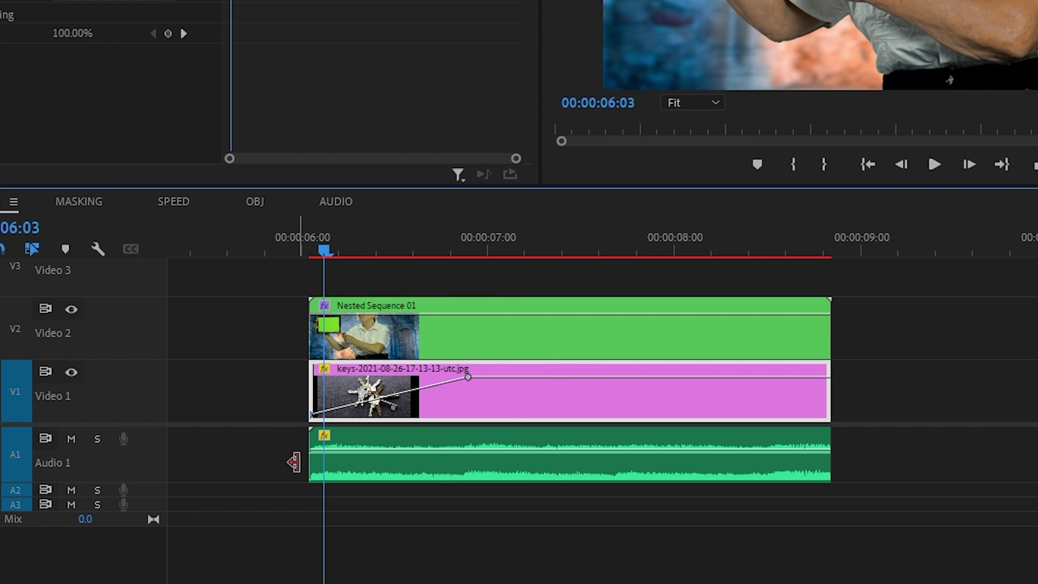
key("space")
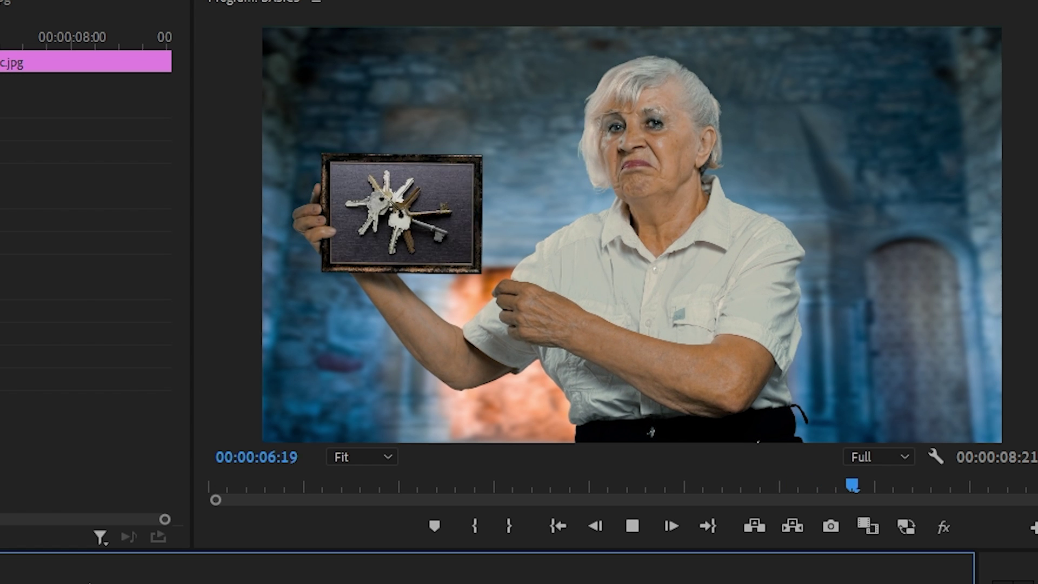
key("space")
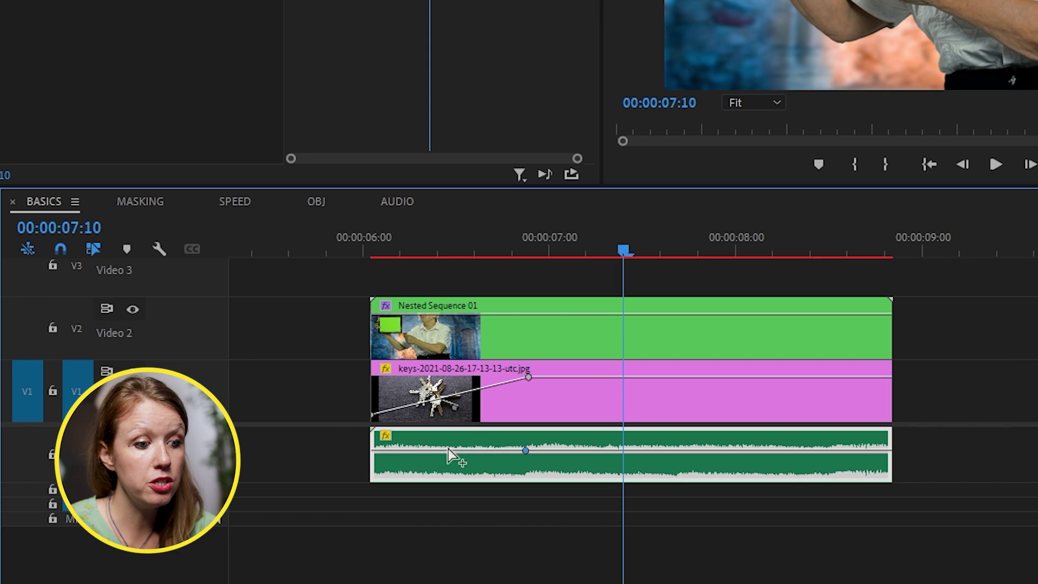
Add a volume keyframe at the audio clip's start, pull it down for a fade-in, and preview
left_click(373, 449, "ctrl")
mouse_move(373, 449)
left_mouse_down()
mouse_move(373, 474)
mouse_move(377, 460)
left_mouse_up()
key("Up")
key("space")
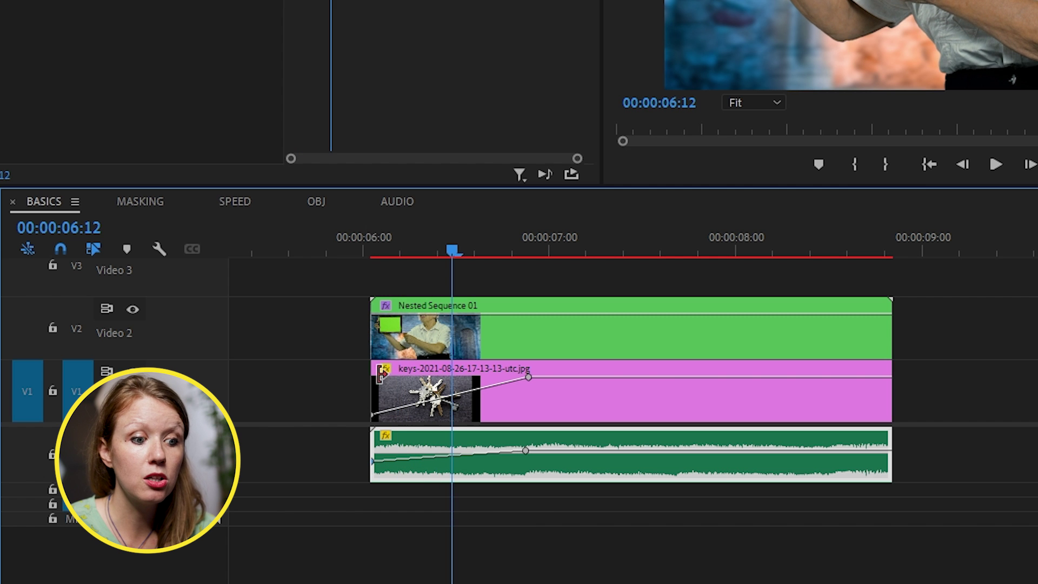
left_click(372, 250)
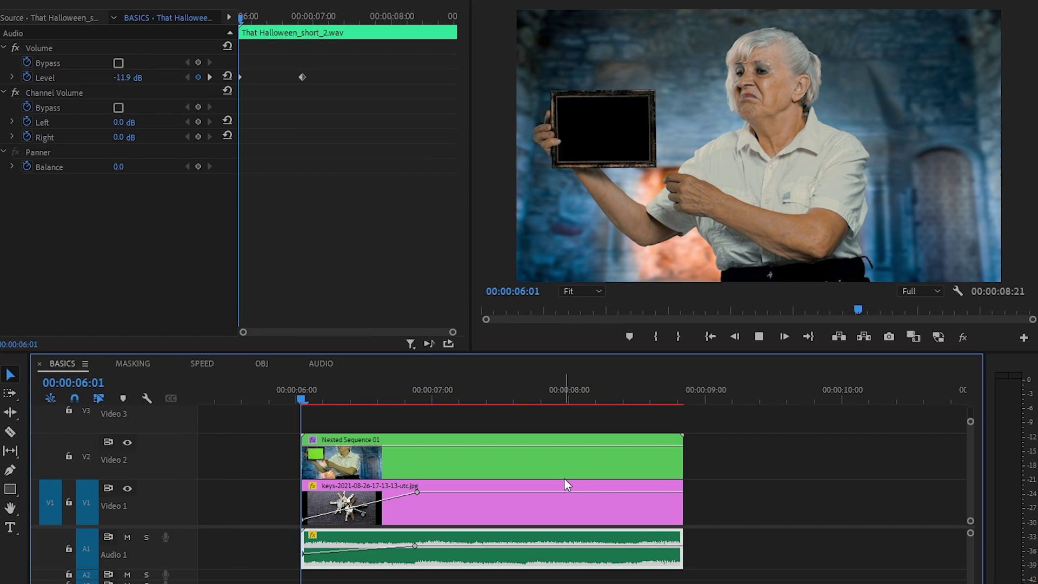
key("space")
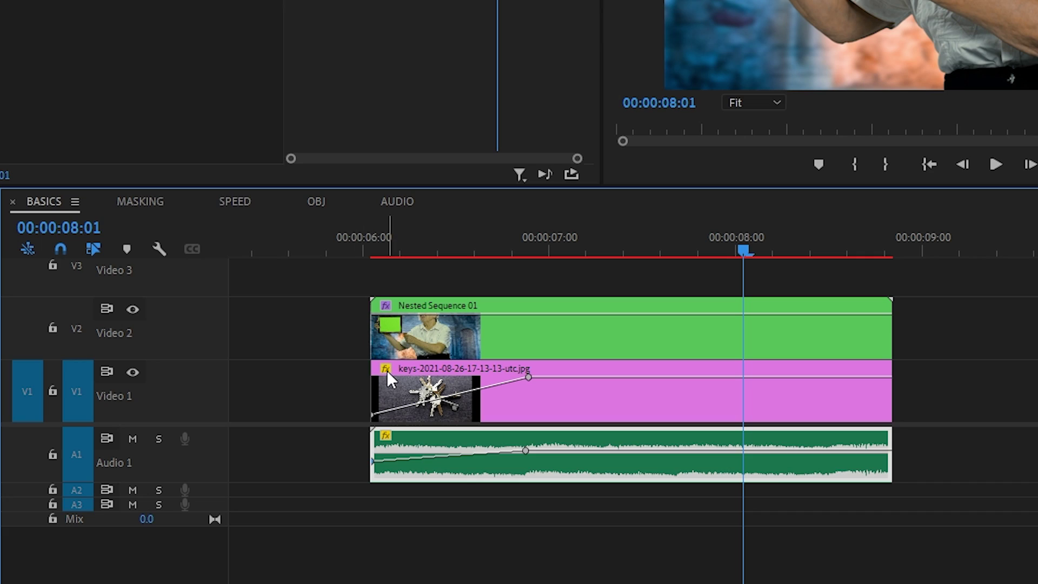
Select the keys clip and choose which property its keyframe line controls
left_click(387, 370)
right_click(387, 370)
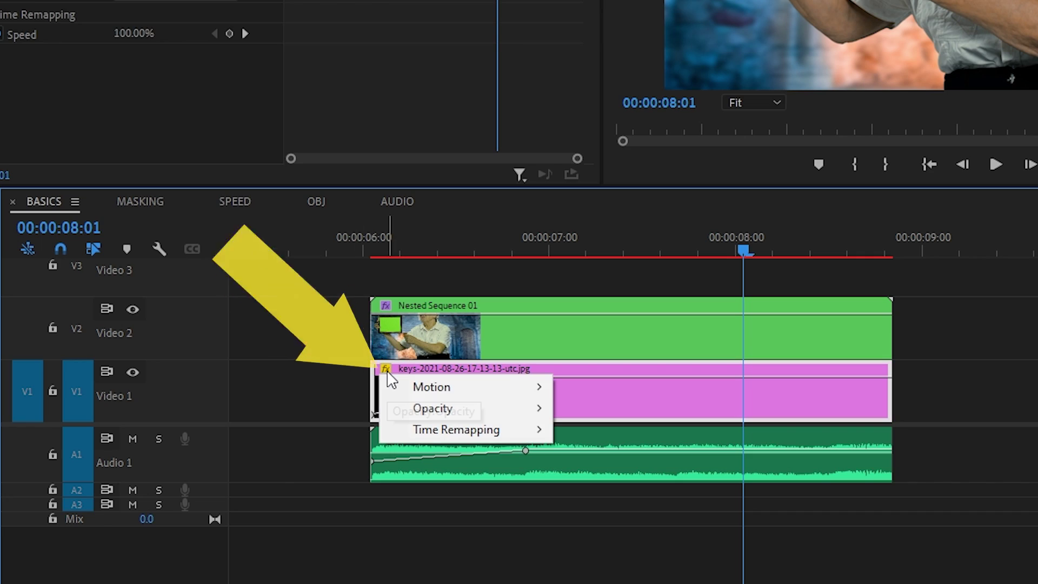
mouse_move(423, 386)
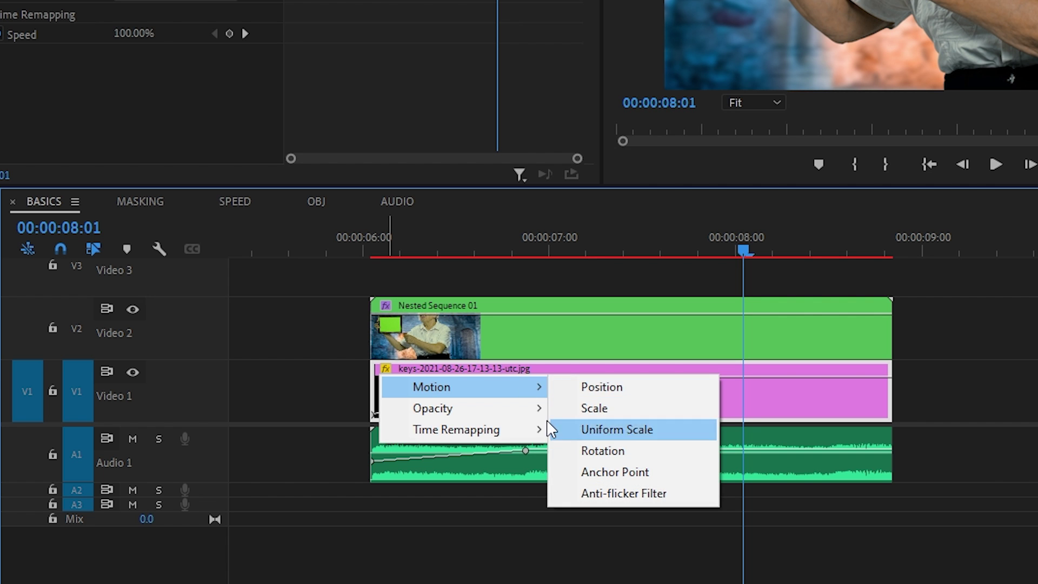
mouse_move(494, 417)
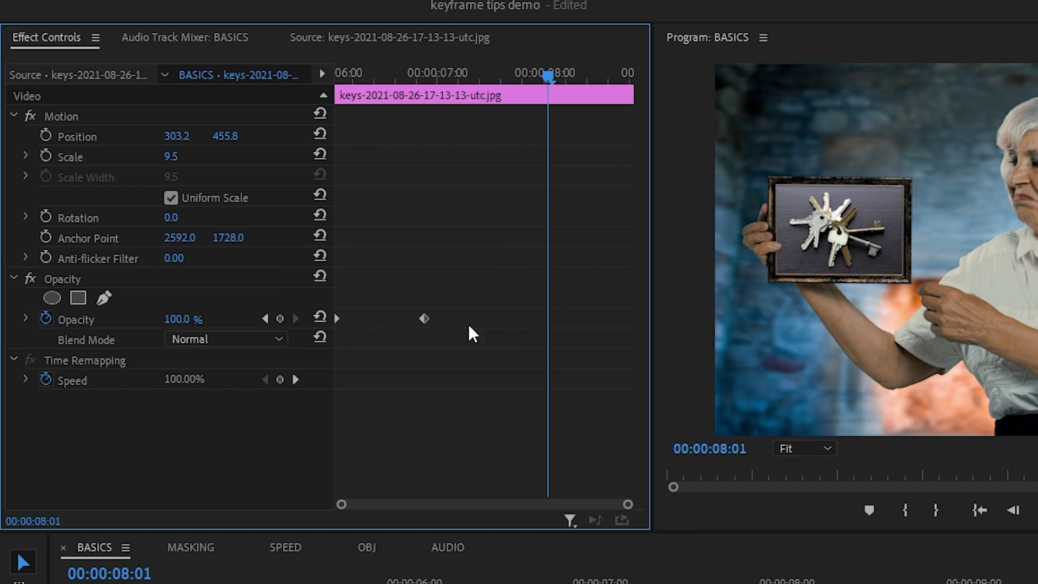
Move the playhead to 00:00:07:03, then 00:00:07:24, and rotate the framed keys photo
mouse_move(428, 80)
left_mouse_down()
mouse_move(453, 88)
mouse_move(441, 88)
left_mouse_up()
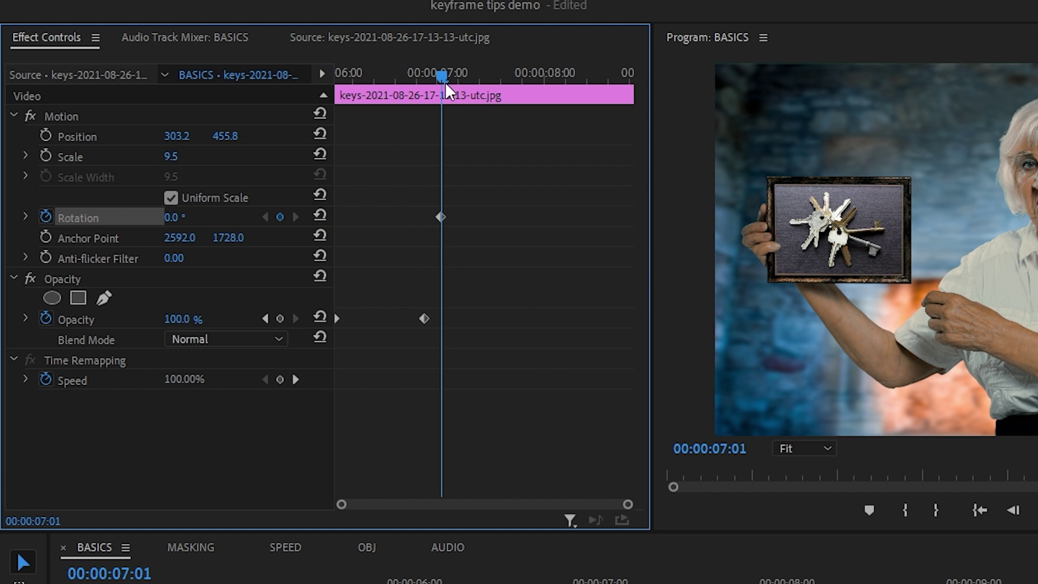
left_click_drag(445, 82, 539, 76)
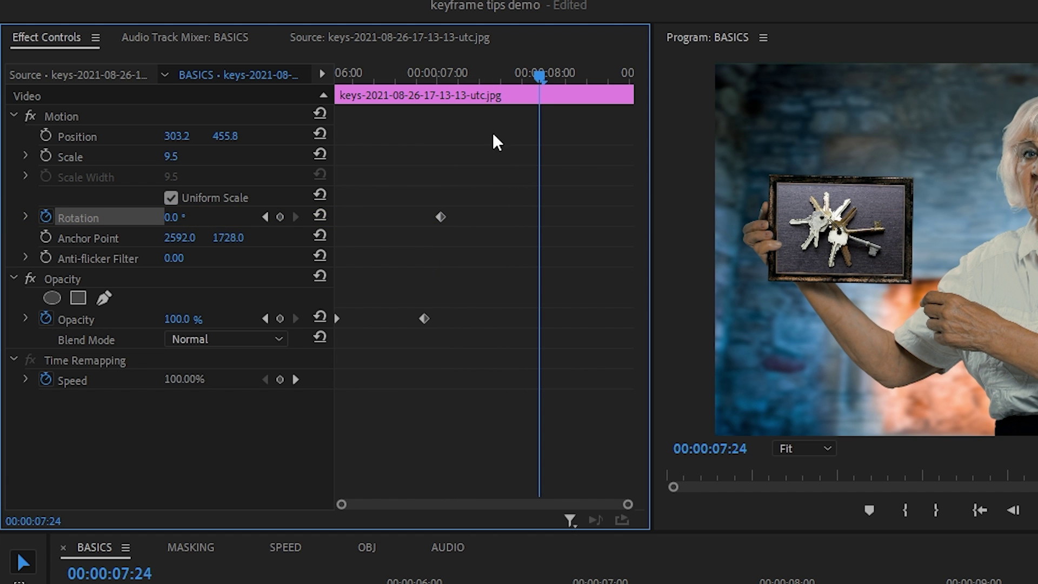
left_click_drag(181, 217, 171, 235)
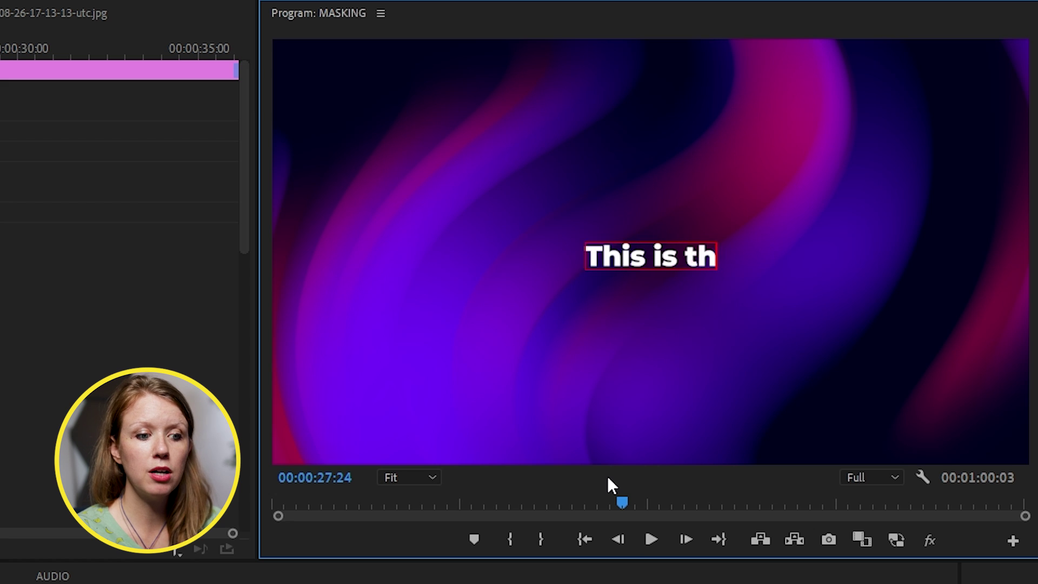
Finish the title text '...s is the best video on Youtube!' and fit a rectangular mask around it
type("outube!")
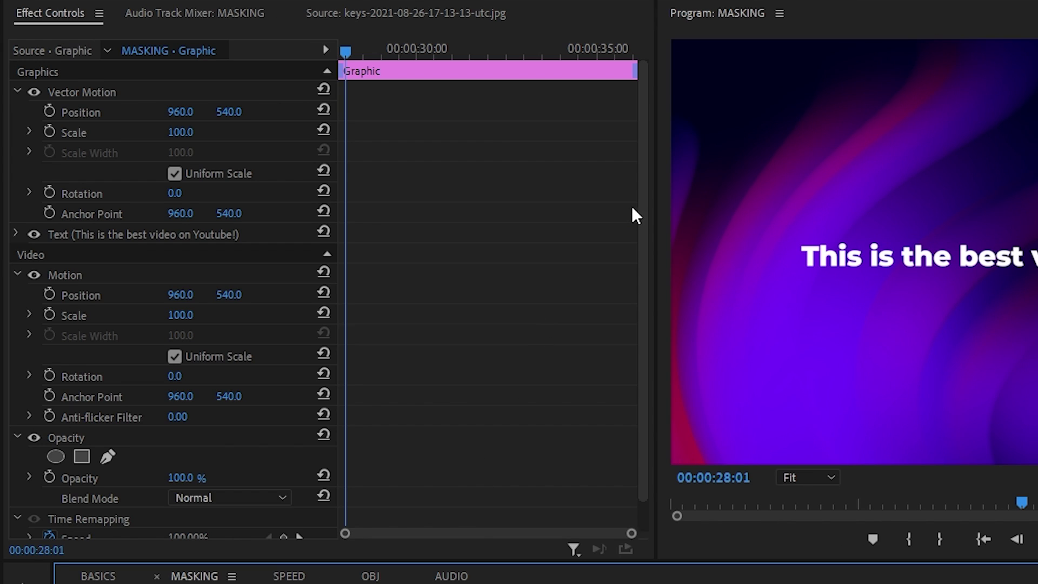
left_click_drag(641, 227, 645, 260)
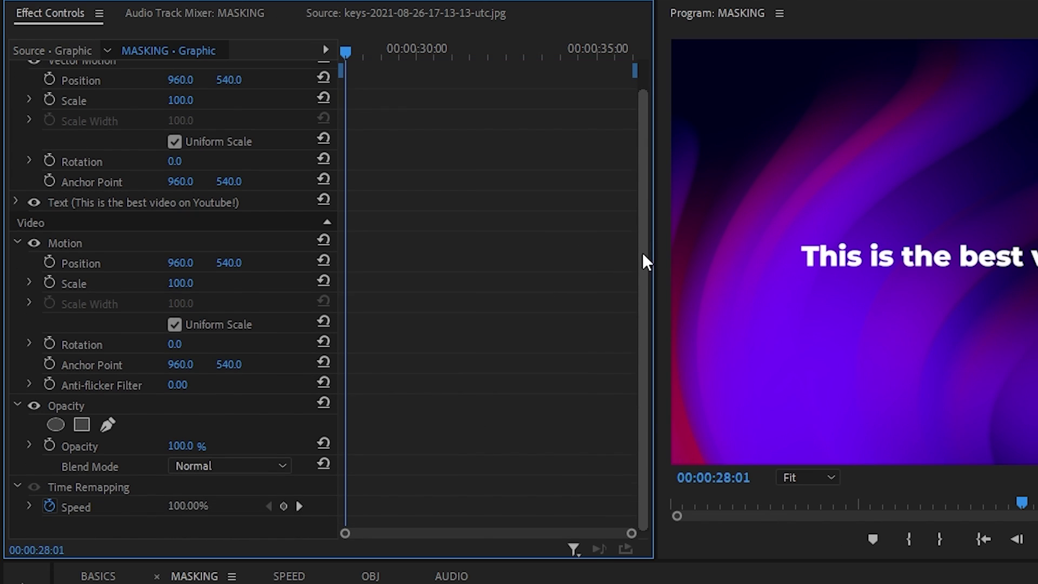
left_click(84, 427)
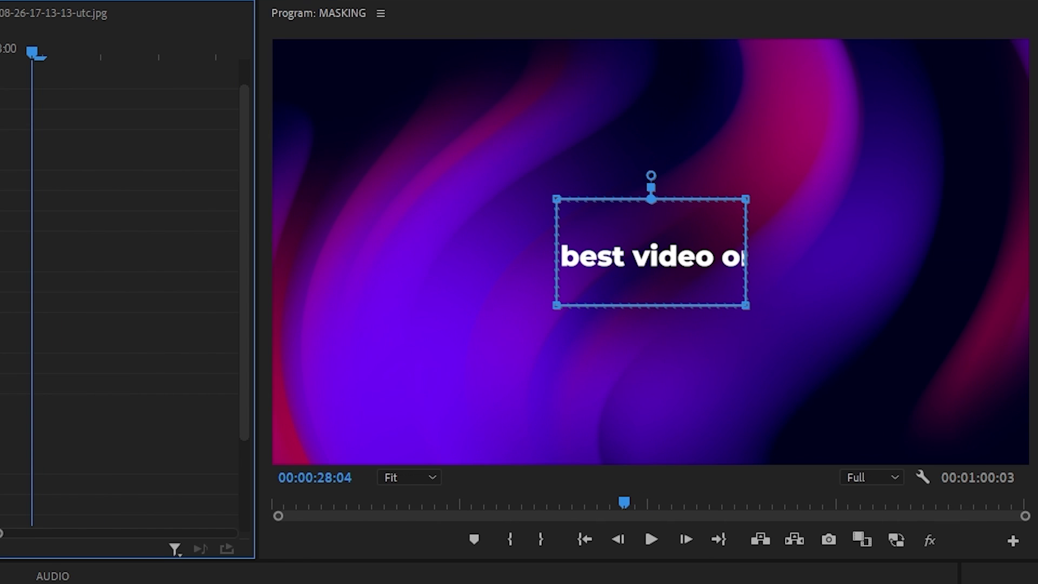
key("shift")
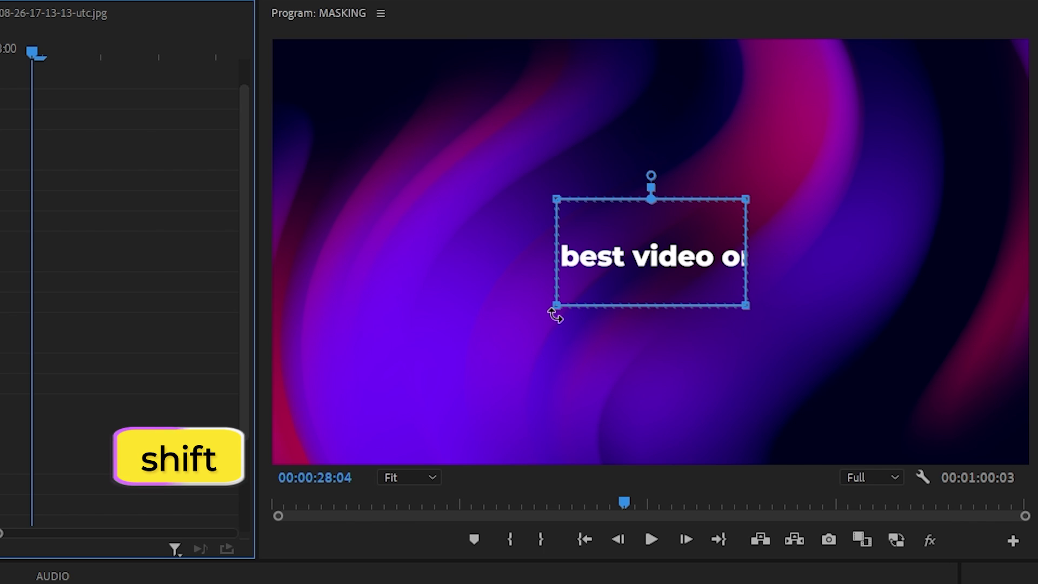
left_click_drag(549, 319, 383, 402)
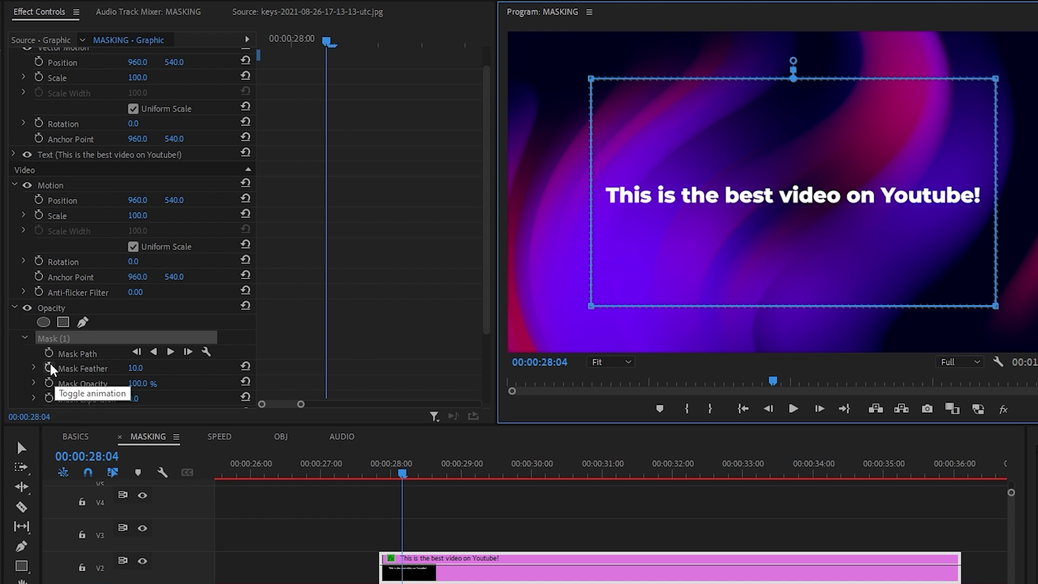
Keyframe the Mask Path with the mask slid left earlier, preview the reveal, and add Data 16
left_click(49, 355)
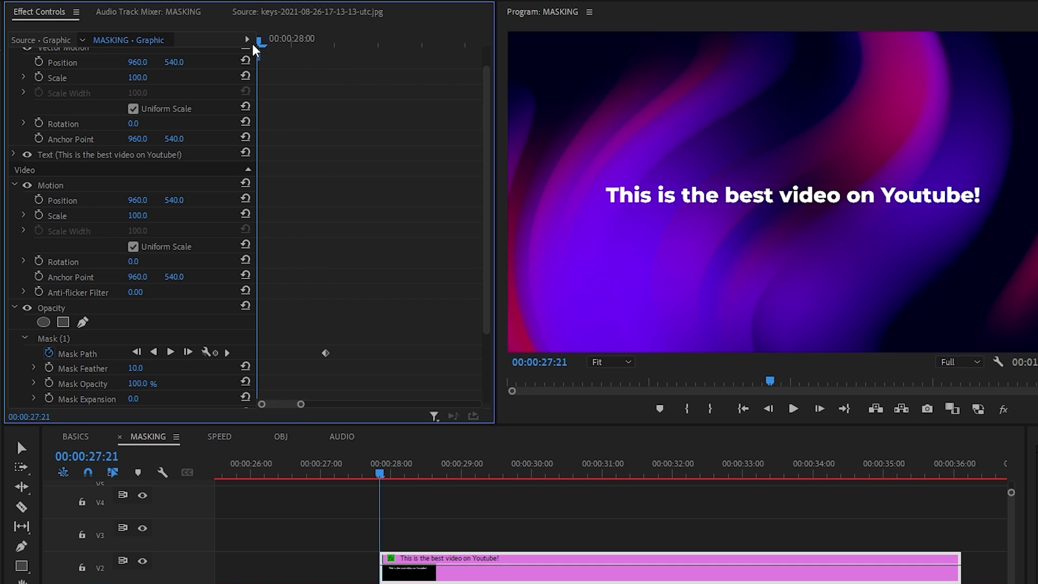
left_click(72, 339)
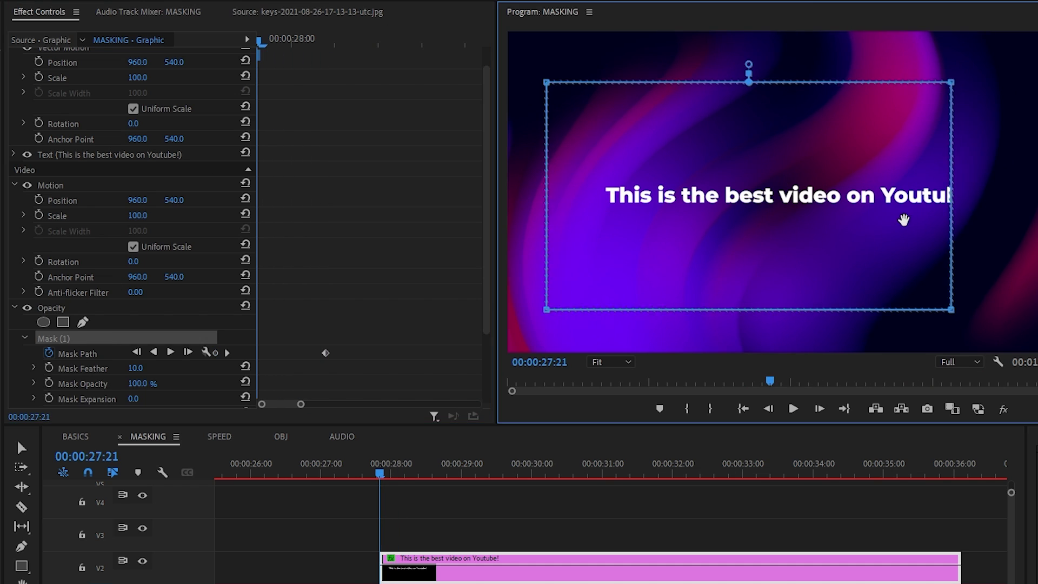
left_click_drag(904, 219, 806, 215)
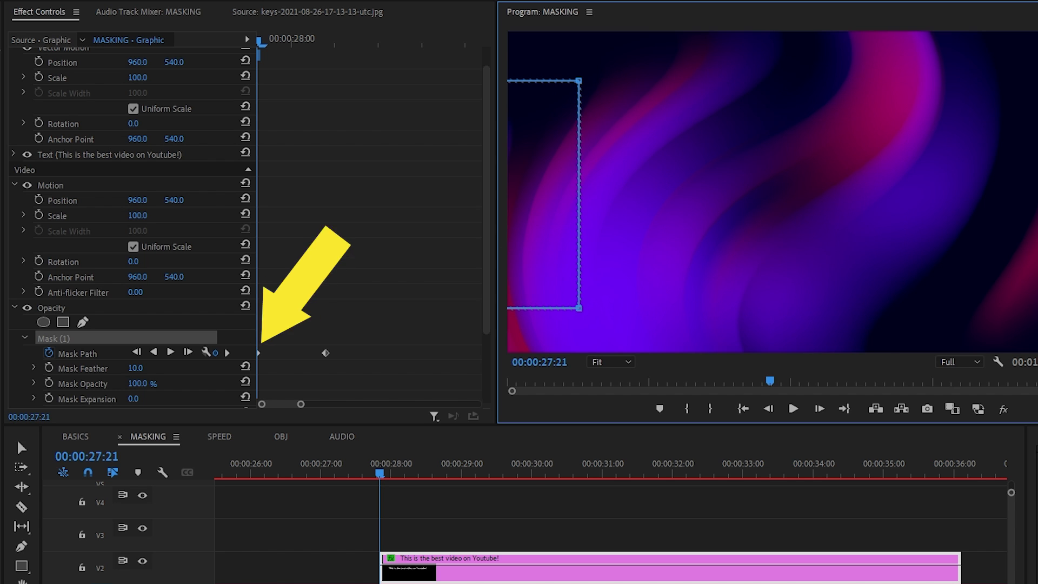
left_click(332, 276)
key("space")
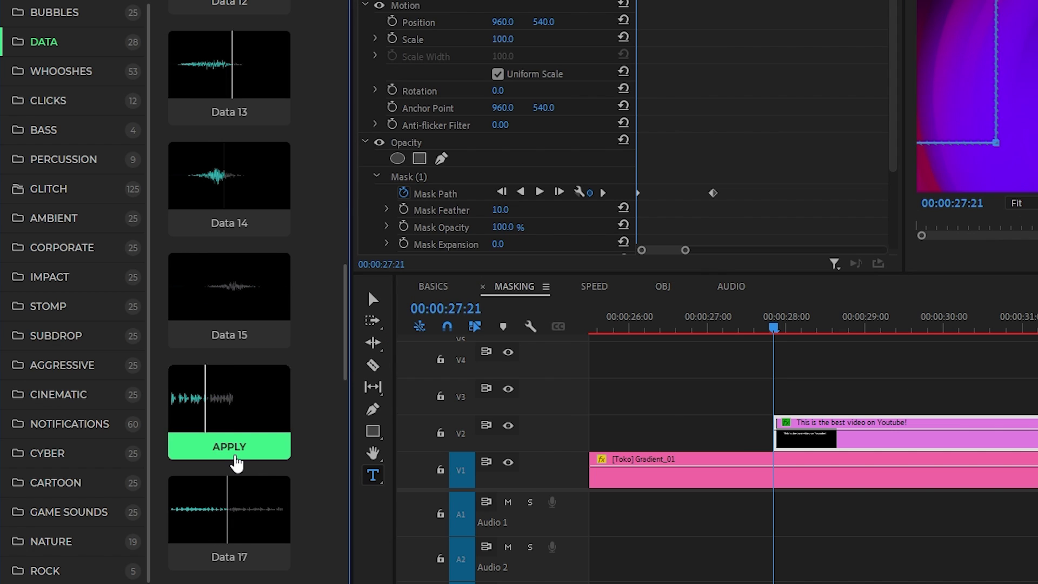
left_click(234, 460)
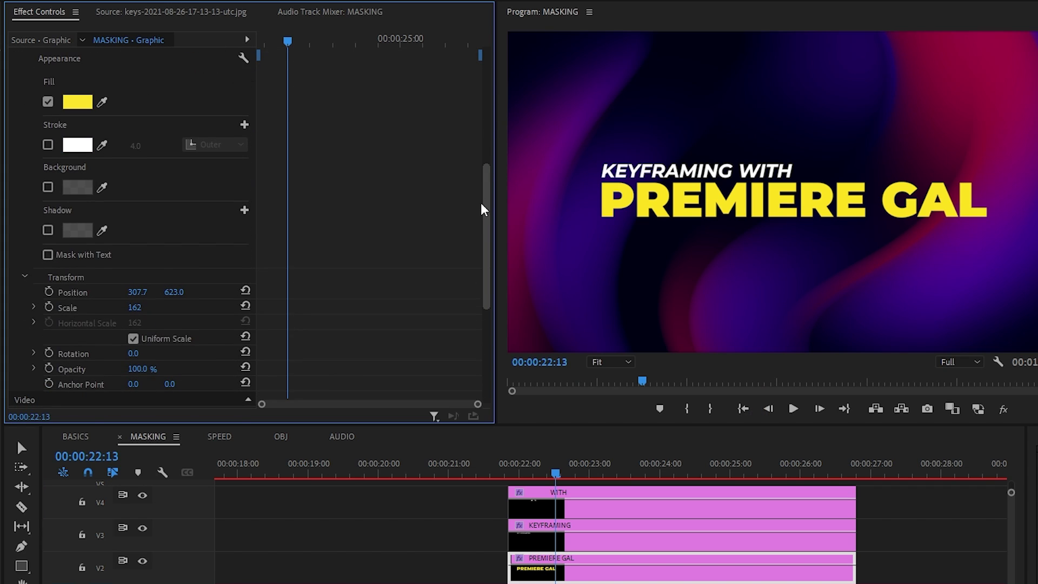
Keyframe PREMIERE GAL's Position so it starts lower at Y 752.0 and rises to 623.0
left_click(49, 291)
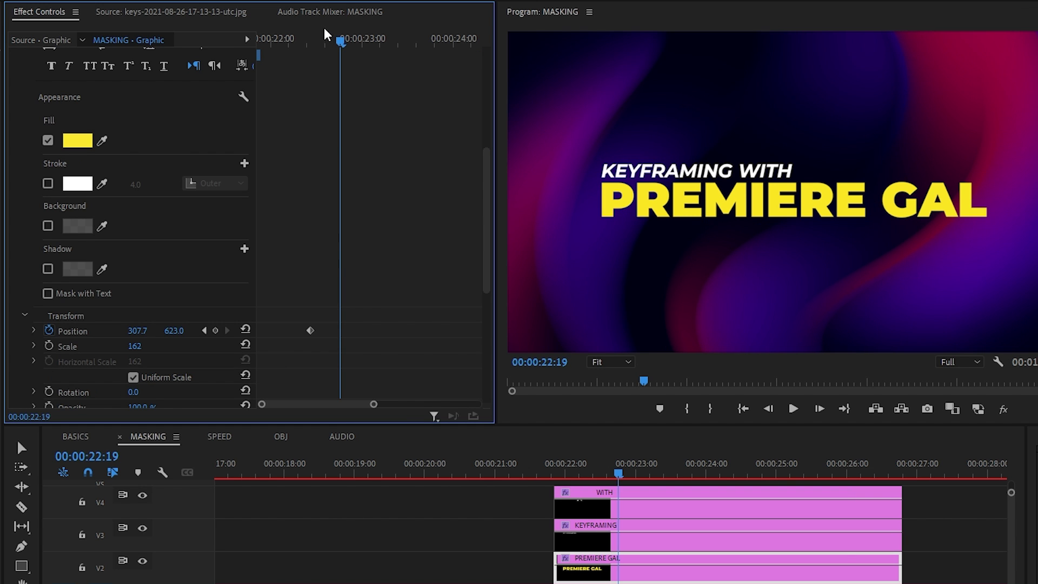
left_click_drag(327, 35, 257, 39)
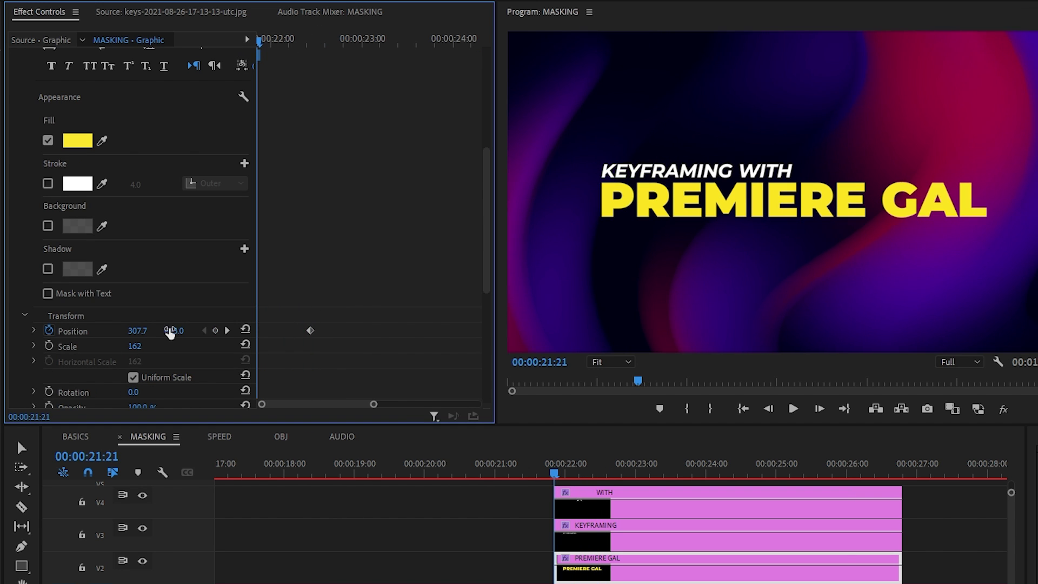
left_click_drag(174, 330, 206, 330)
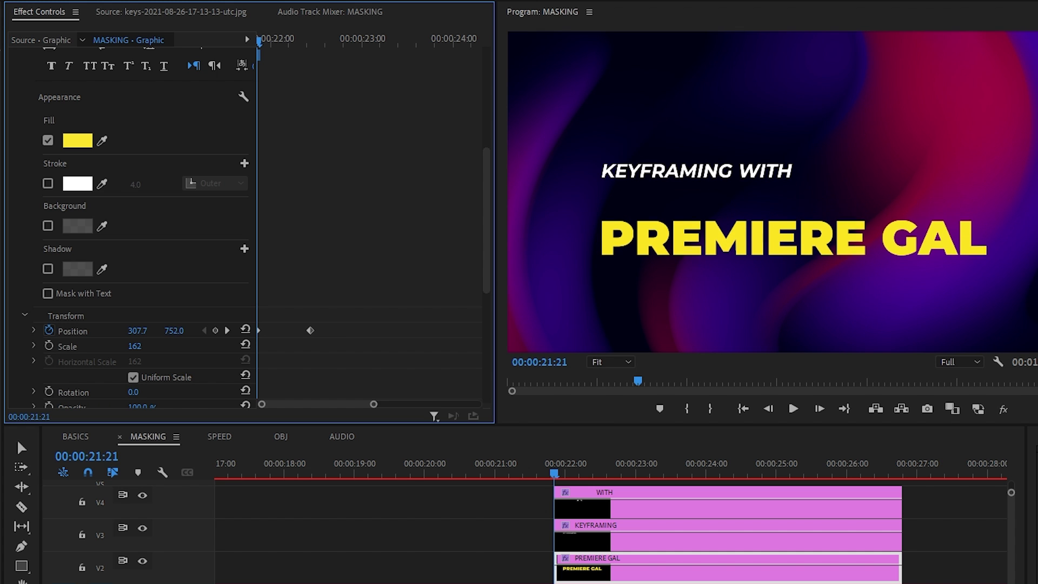
key("space")
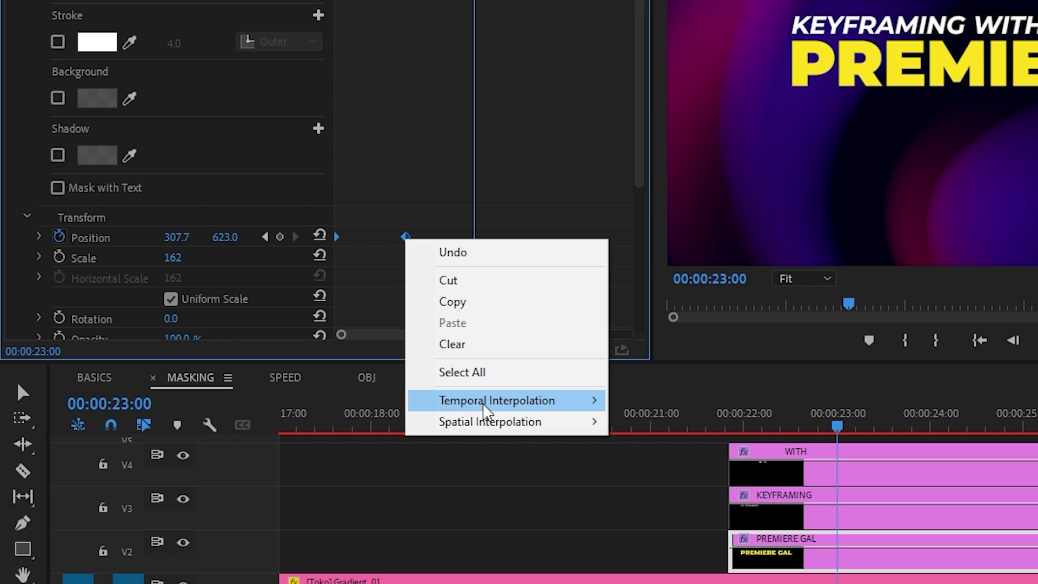
Apply Ease In to the PREMIERE GAL position keyframe, then Ease Out to both keyframes
mouse_move(486, 411)
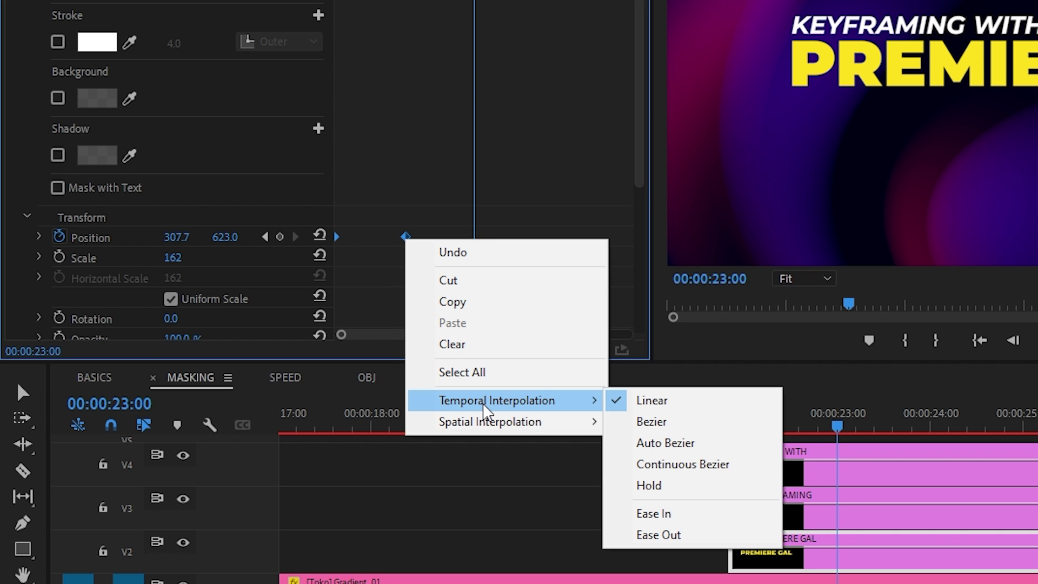
left_click(656, 514)
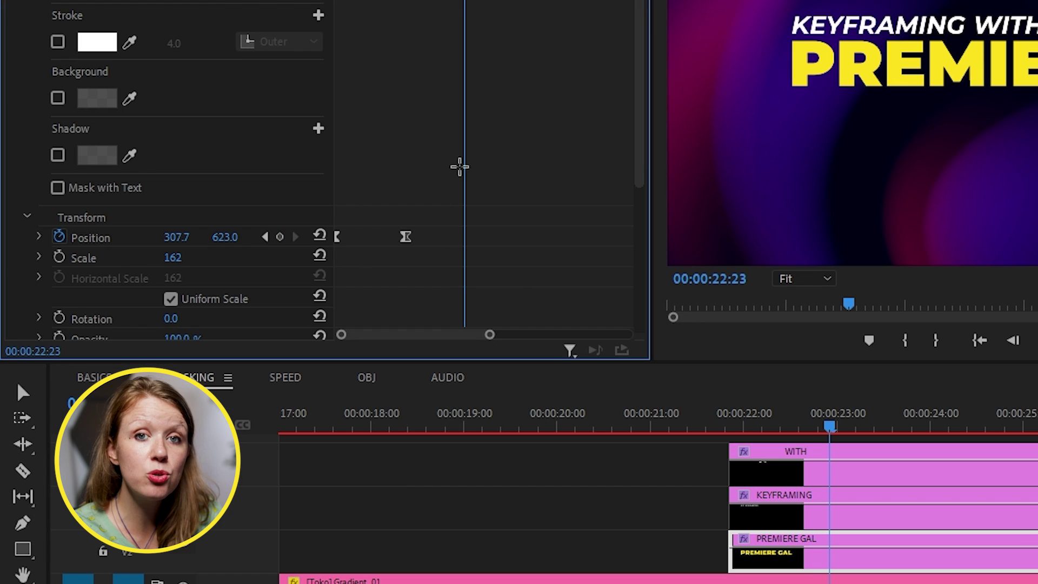
left_click_drag(350, 277, 260, 349)
right_click(406, 237)
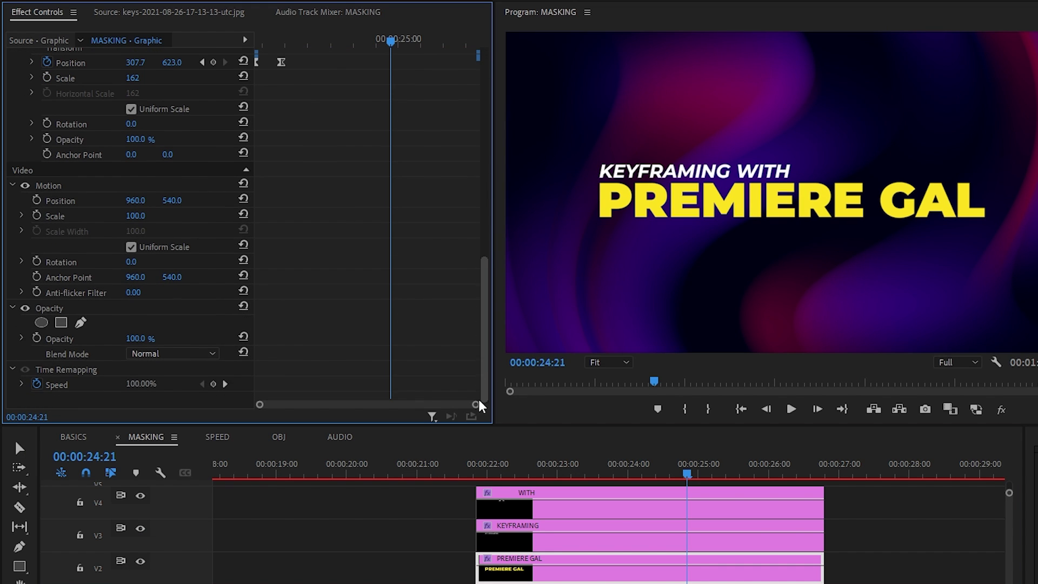
Add a rectangle mask to the title layers and replay the animation to check the rising reveal
left_click(59, 324)
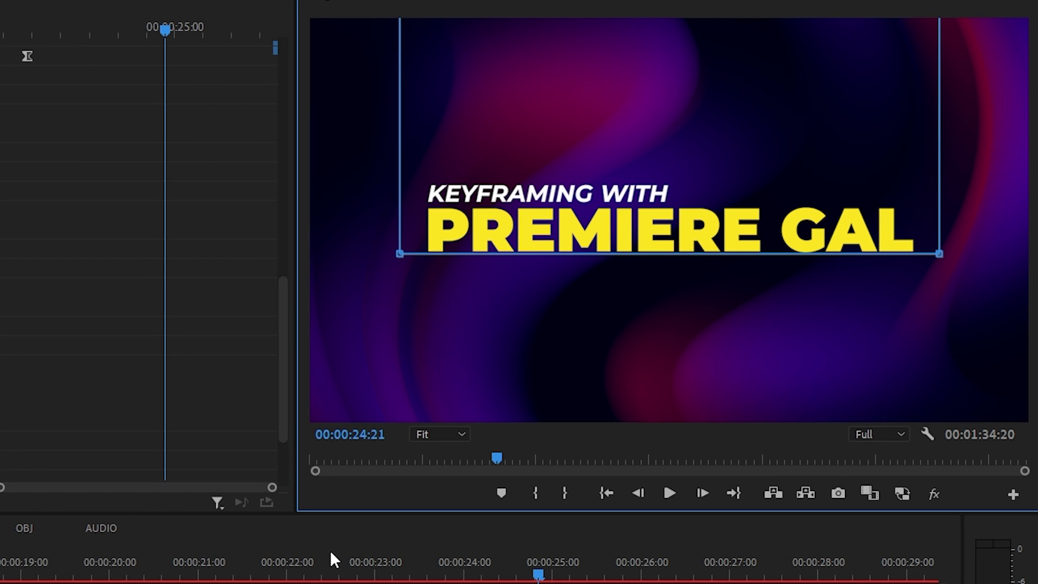
key("Up")
key("space")
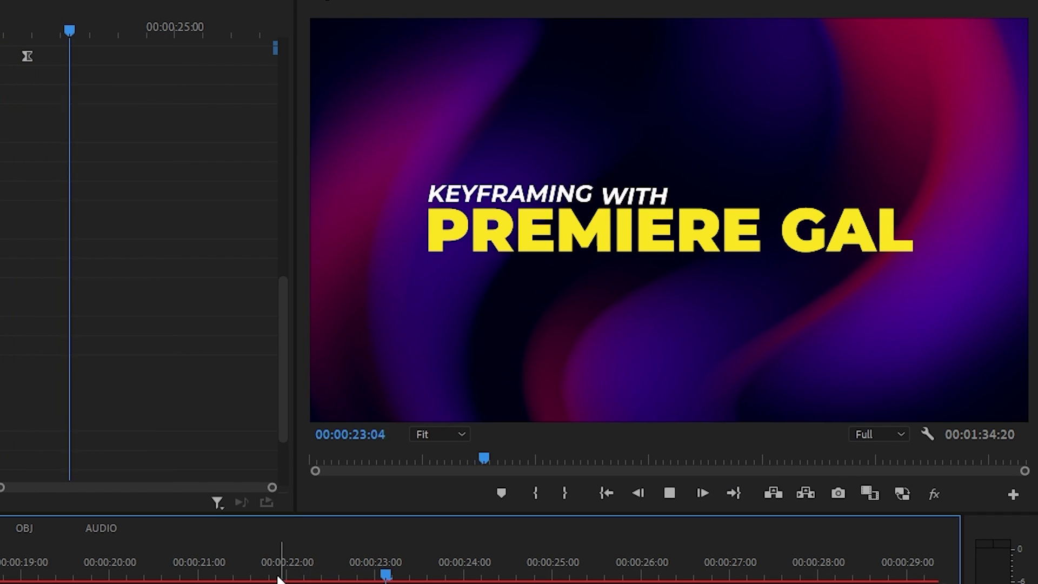
key("Up")
key("space")
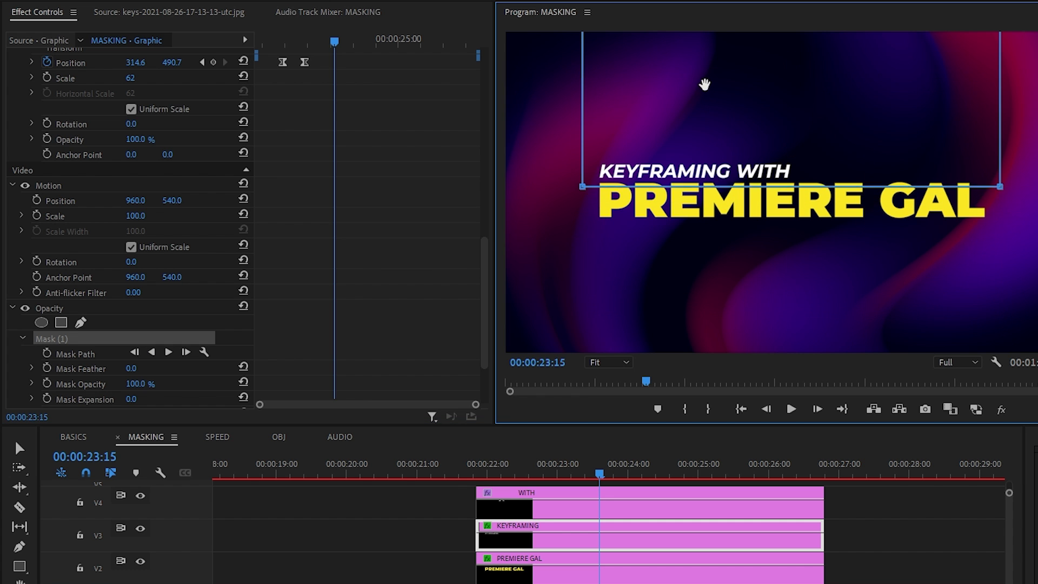
key("Up")
key("space")
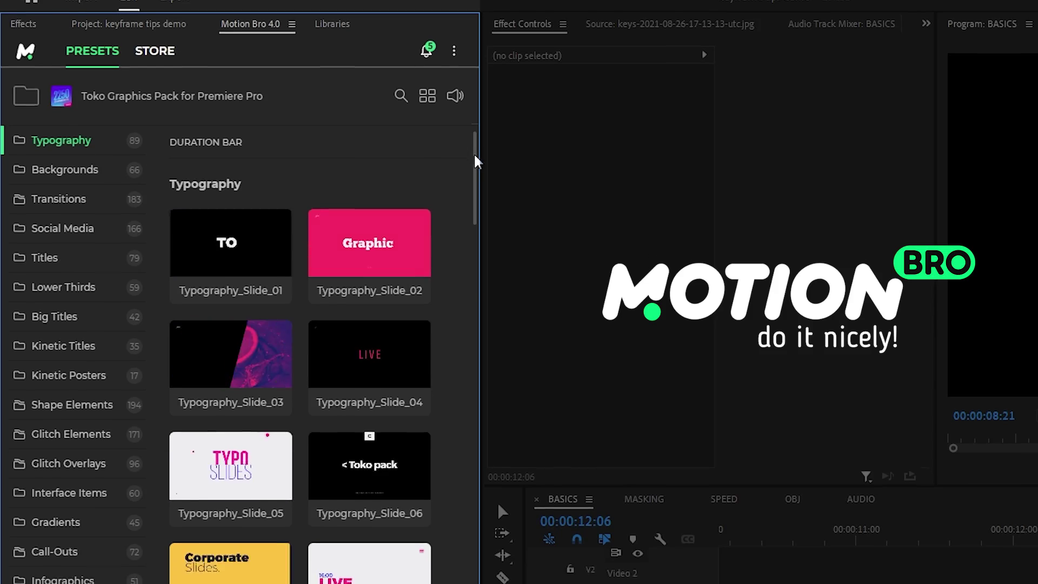
Place the Title_27 template and set the WORLD text line to the Black font style
left_click_drag(472, 168, 488, 306)
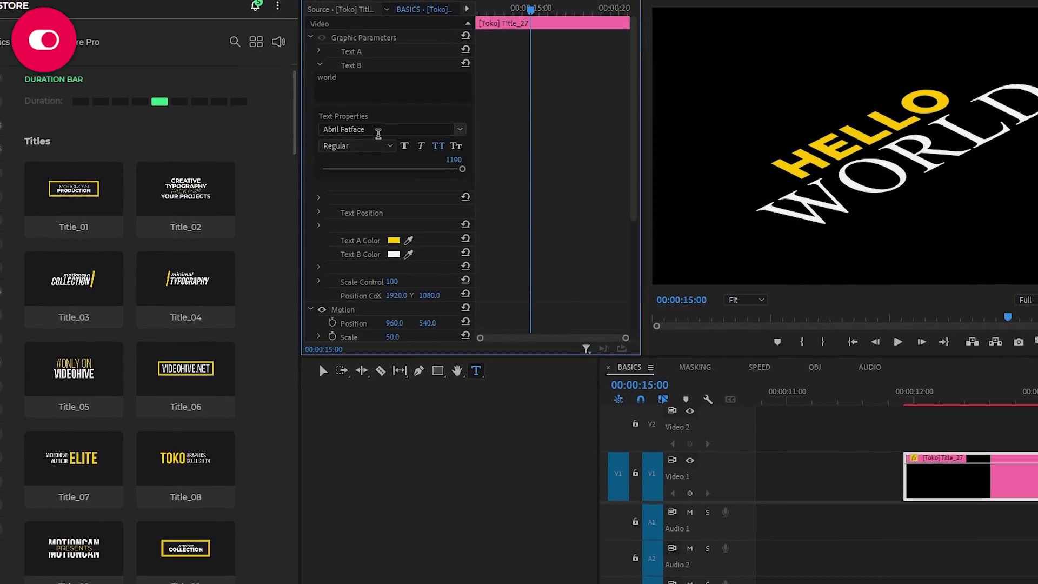
left_click(359, 146)
left_click(416, 475)
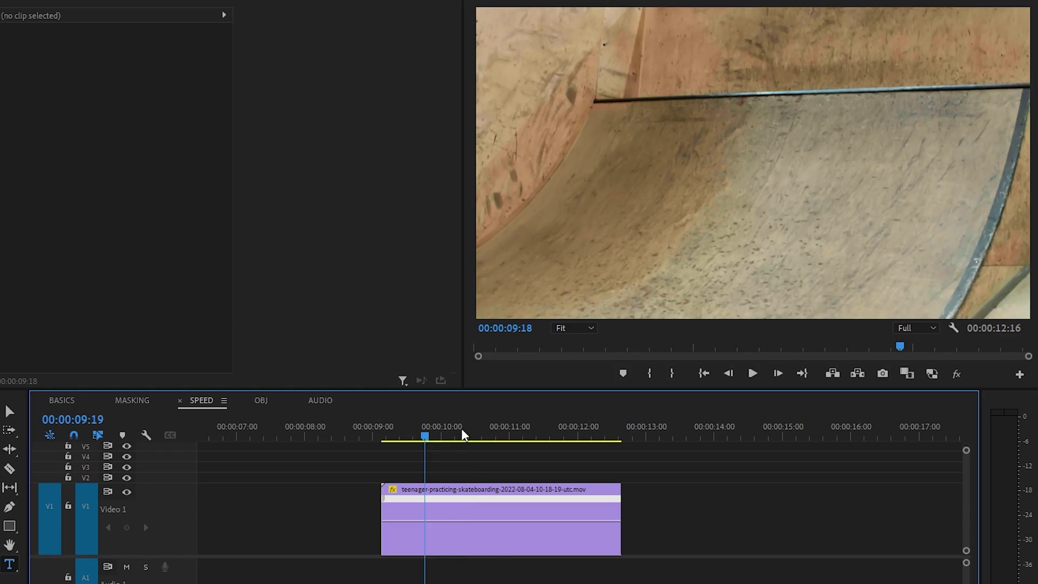
Scrub through the skateboarding clip in the SPEED sequence to find where the trick happens
left_click_drag(543, 343, 588, 354)
left_click_drag(504, 442, 518, 475)
Add speed keyframes around the trick and slow the section between them to 69%
left_click(523, 511)
key("=")
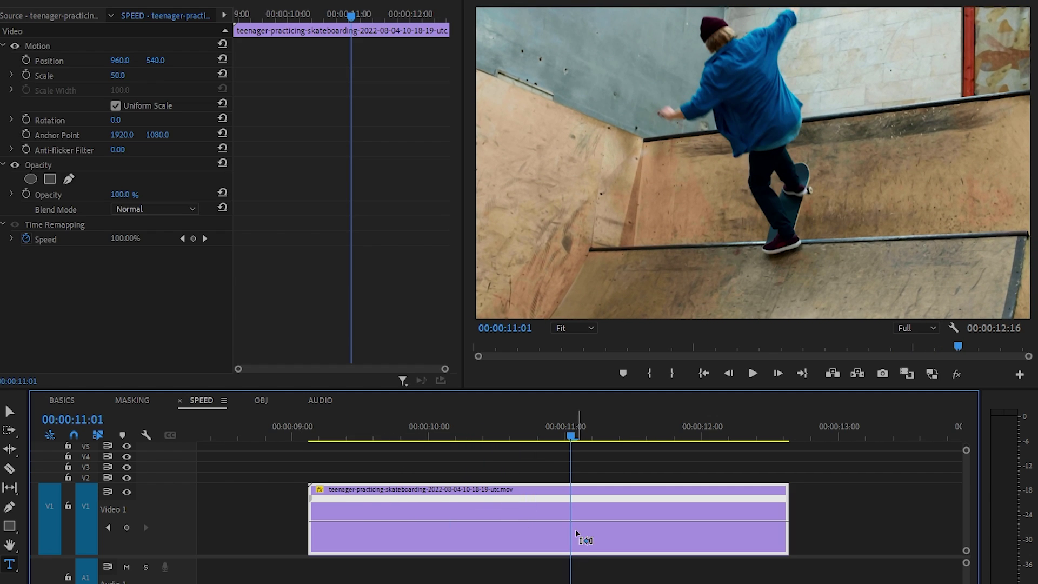
left_click(565, 497, "ctrl")
left_click_drag(567, 428, 642, 520)
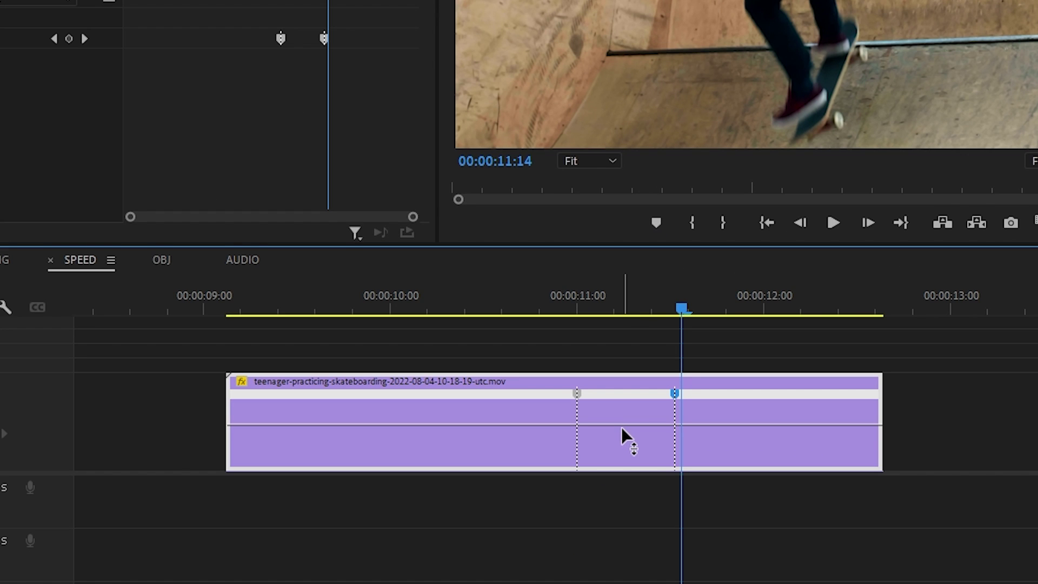
left_click(597, 523)
mouse_move(621, 429)
left_mouse_down()
mouse_move(621, 439)
mouse_move(610, 434)
left_mouse_up()
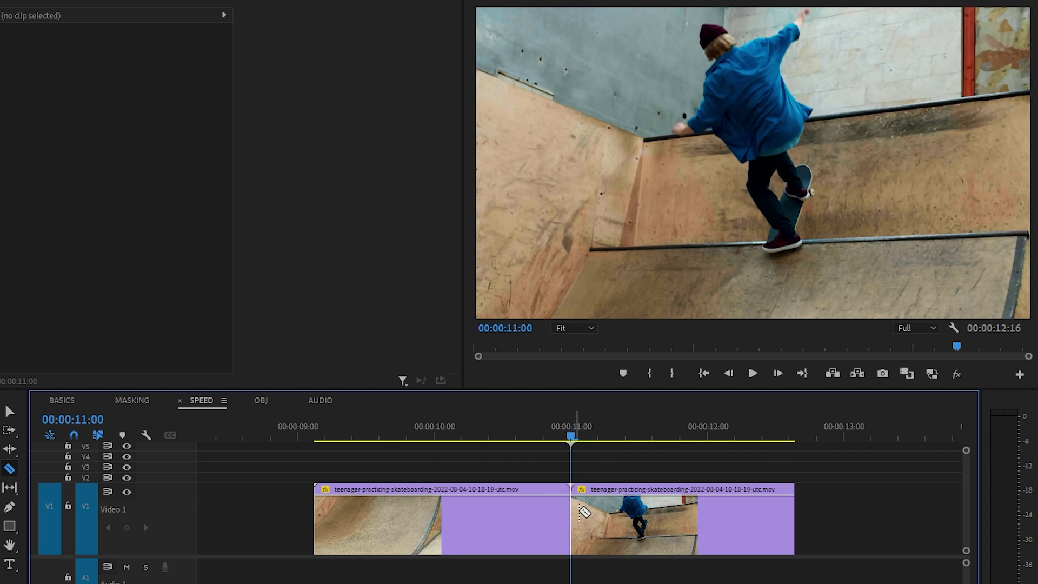
Cut the clip where the slow section ends, set that piece to 50% speed, and close the gap
left_click_drag(582, 323, 688, 328)
left_click(640, 520)
key("b")
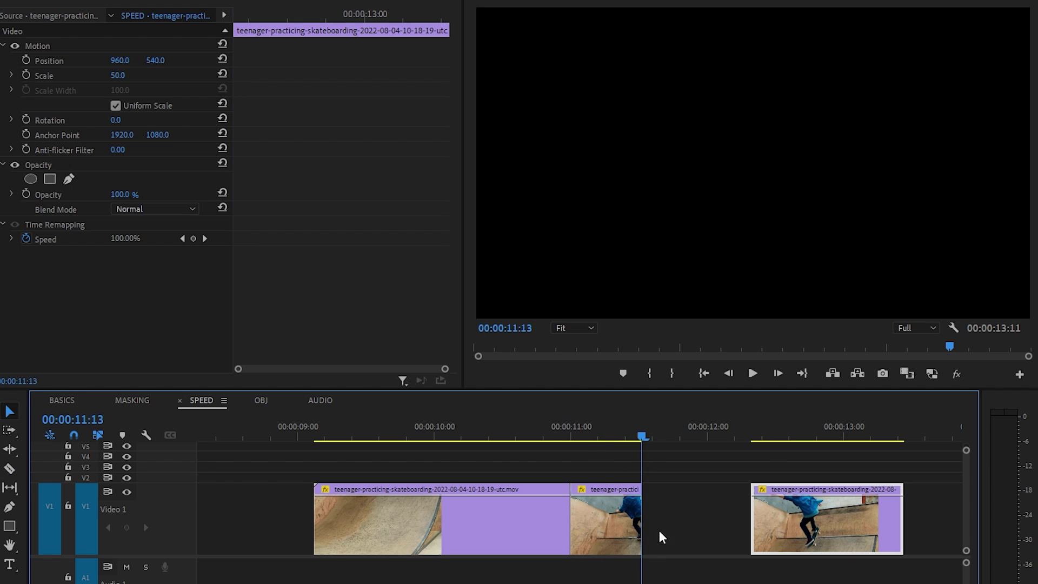
key("ctrl+r")
type("50")
key("Return")
key("v")
left_click_drag(864, 519, 827, 519)
Play the slowed section, then spread the speed keyframe into a gradual ramp
left_click(474, 427)
key("space")
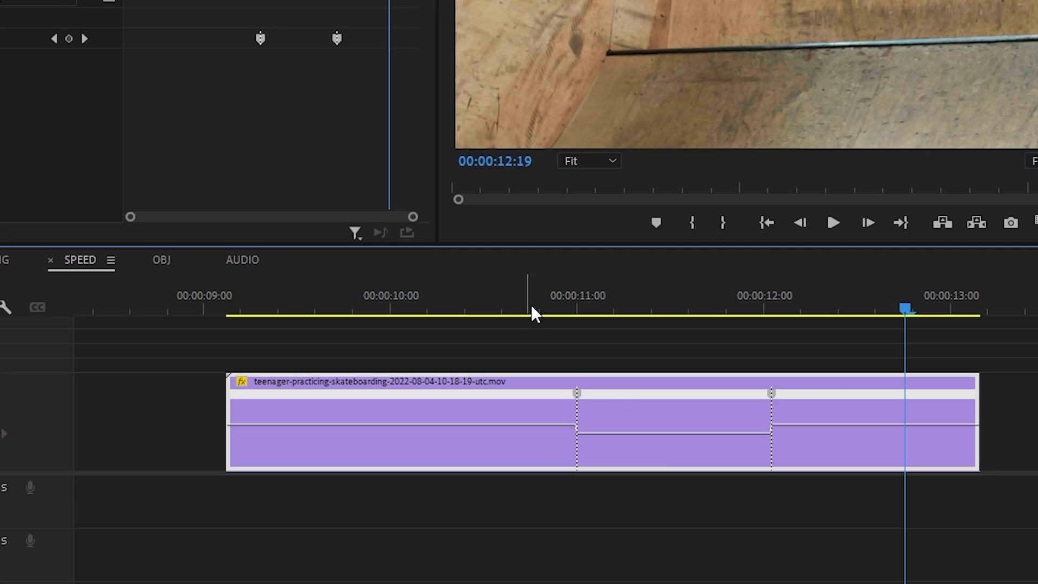
left_click_drag(579, 393, 622, 406)
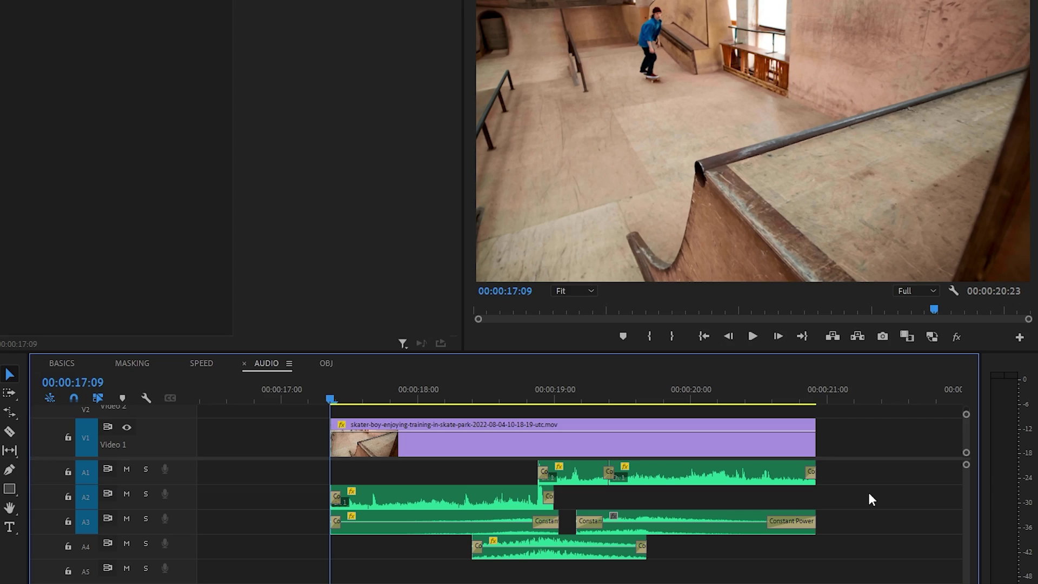
Play back the skateboarding sound's volume fade from -10.6 dB up to 0 dB
key("space")
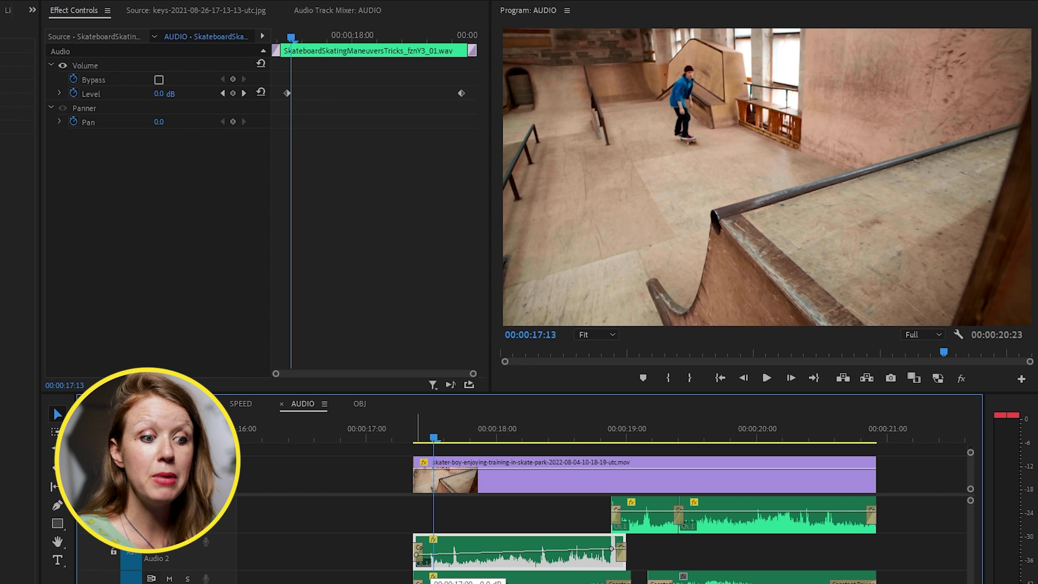
left_click_drag(423, 437, 418, 435)
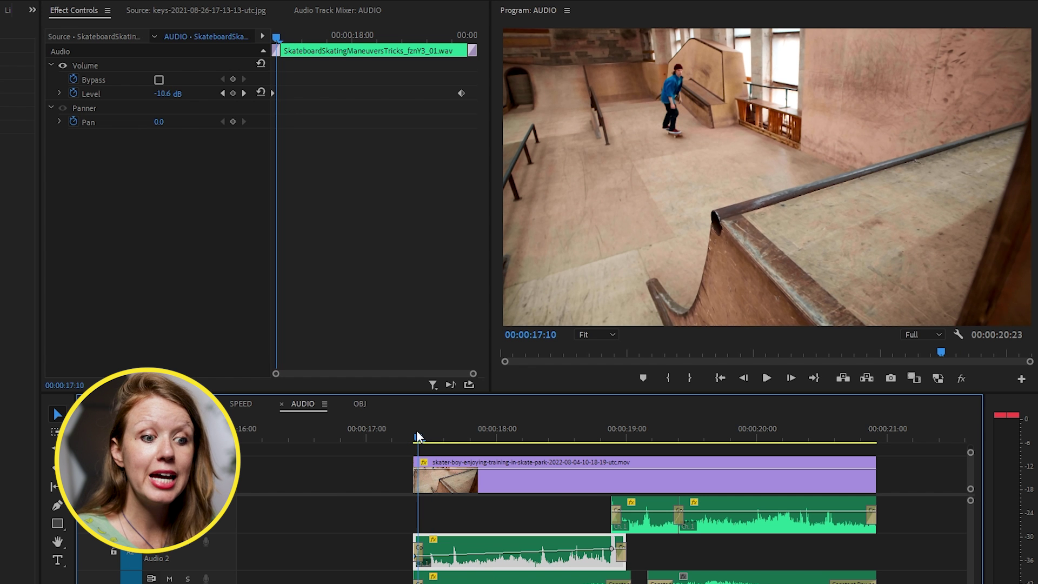
key("space")
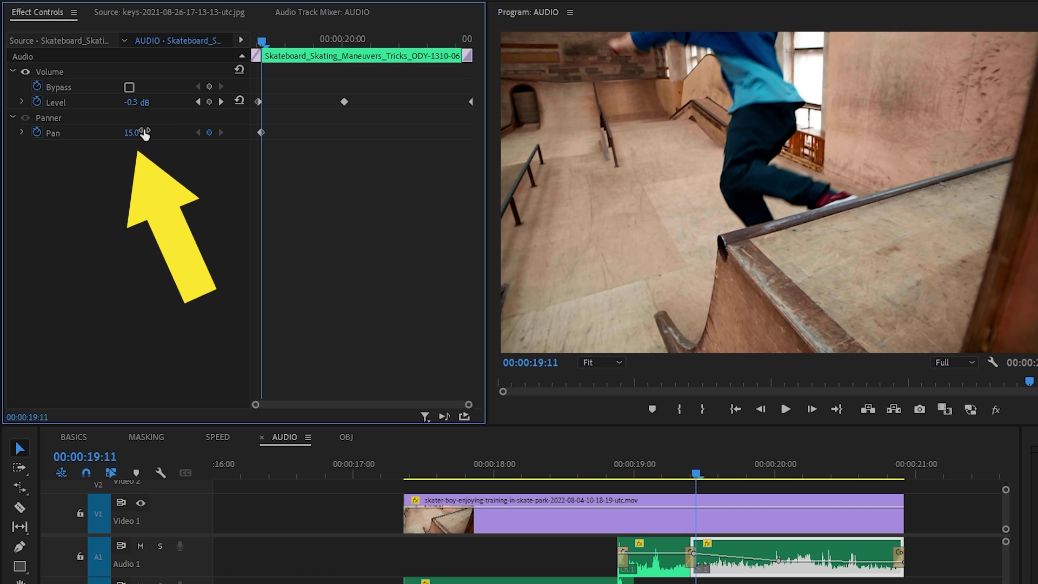
Scrub later in the clip to check the skateboard sound's lowered volume level
left_click_drag(308, 43, 365, 51)
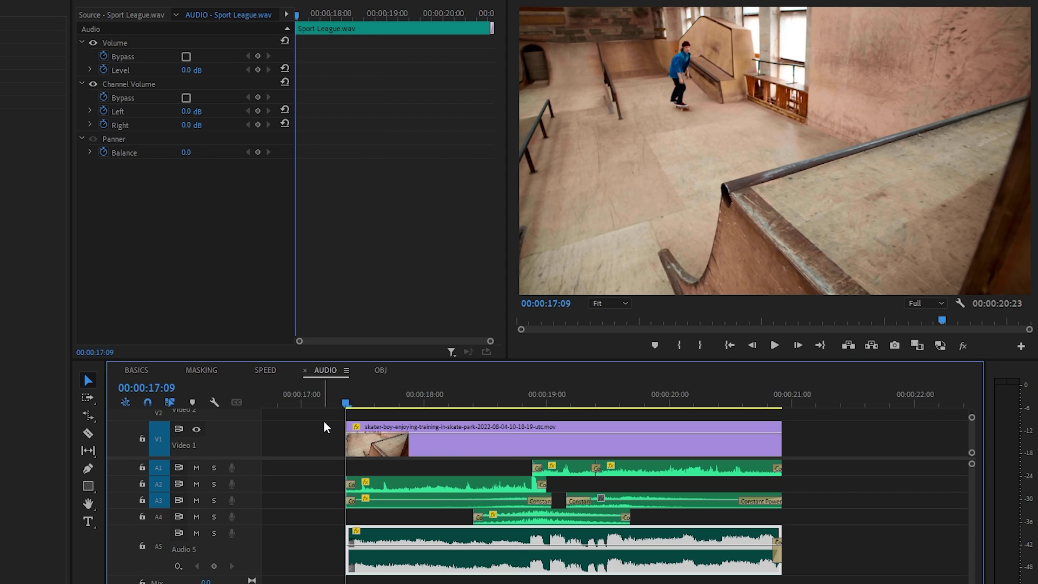
Apply the Pitch Shifter effect to the Sport League music clip on Audio 5
key("space")
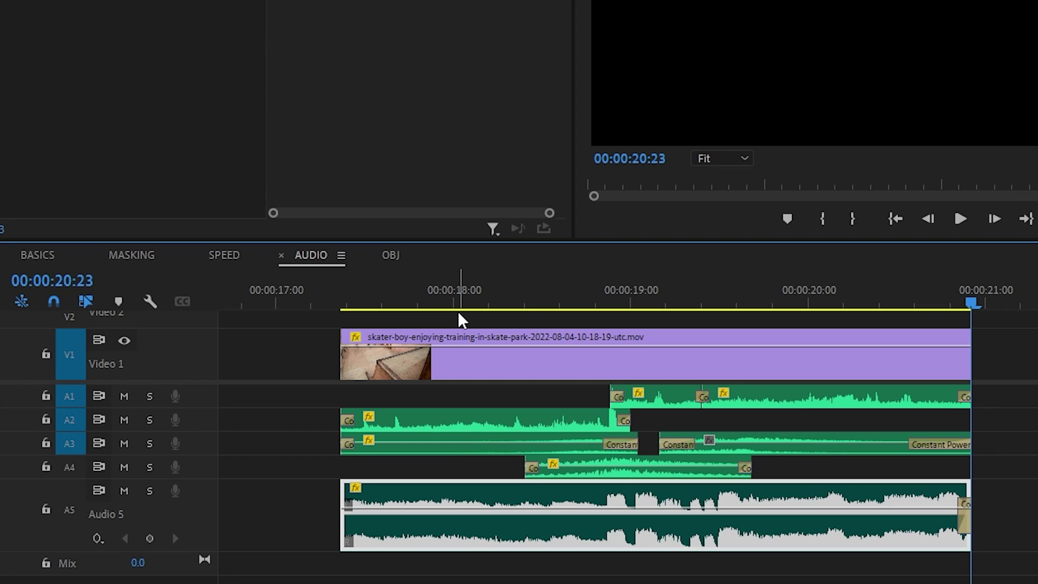
left_click_drag(458, 312, 552, 310)
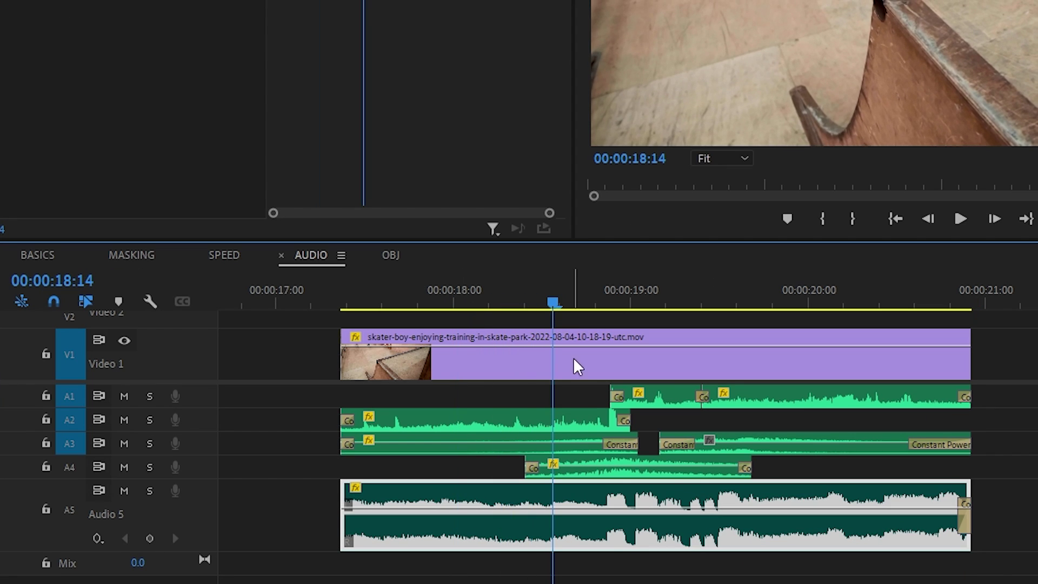
left_click(603, 518)
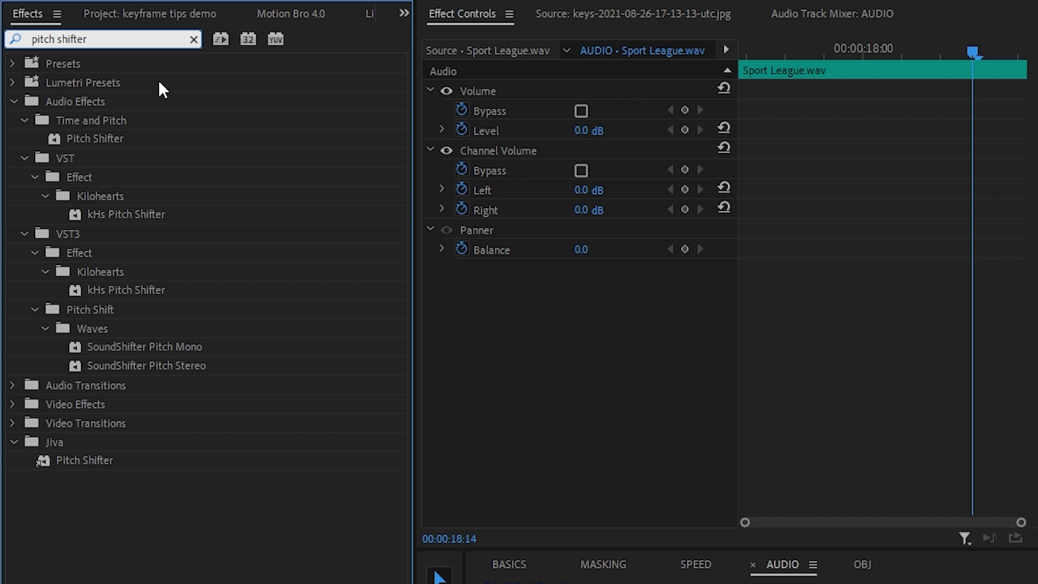
left_click_drag(94, 142, 393, 474)
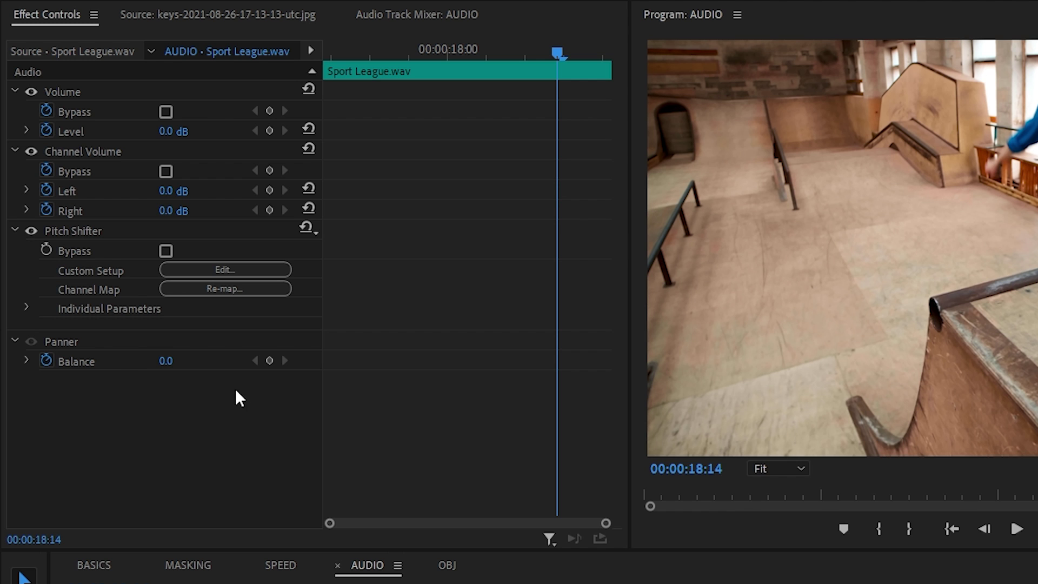
Lower the Pitch Shifter's Transpose Ratio to 0.69 at the music clip's start
left_click(27, 309)
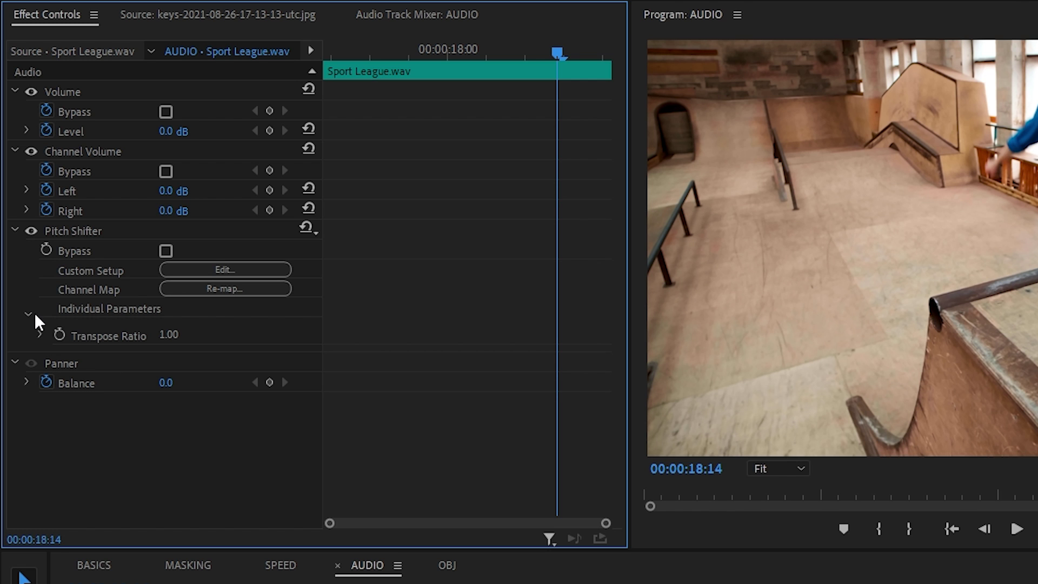
left_click(40, 334)
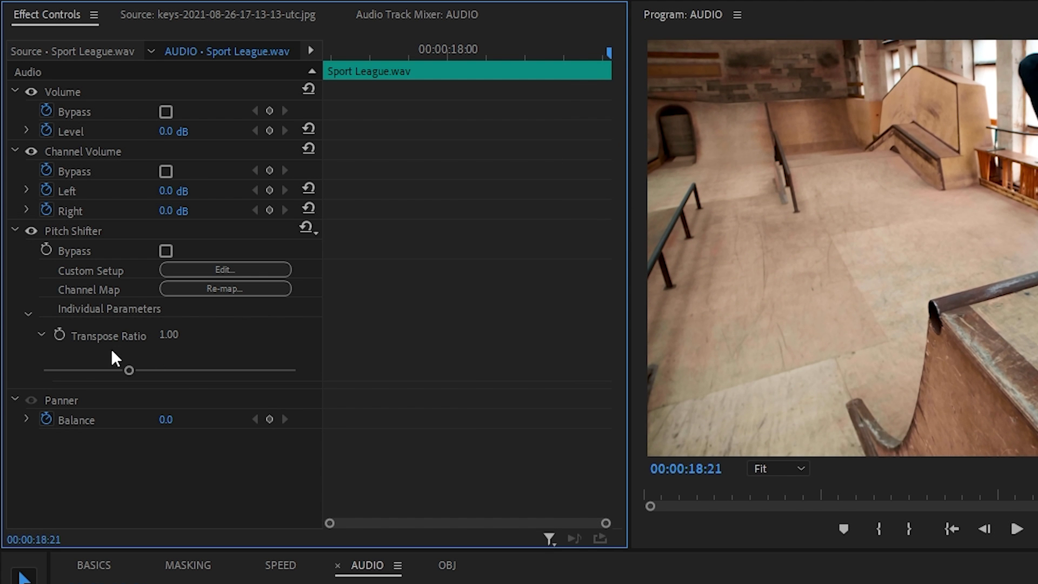
left_click_drag(574, 60, 296, 130)
left_click_drag(129, 380, 75, 381)
key("shift+3")
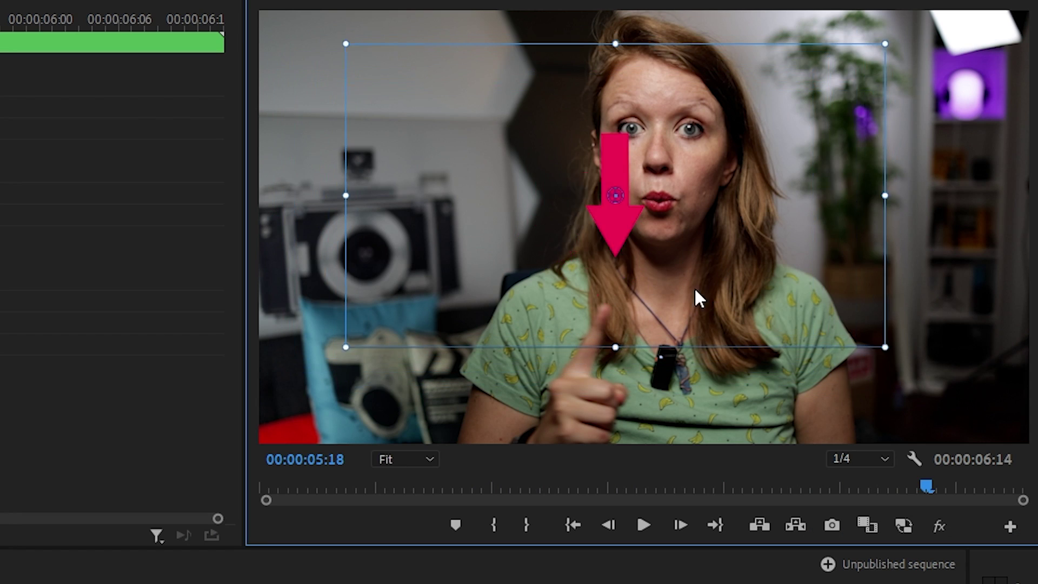
Move the Nested Sequence 04 arrow to Position 471.0, 332.7 on the fingertip and scale it down
left_click(543, 577)
left_click(673, 210)
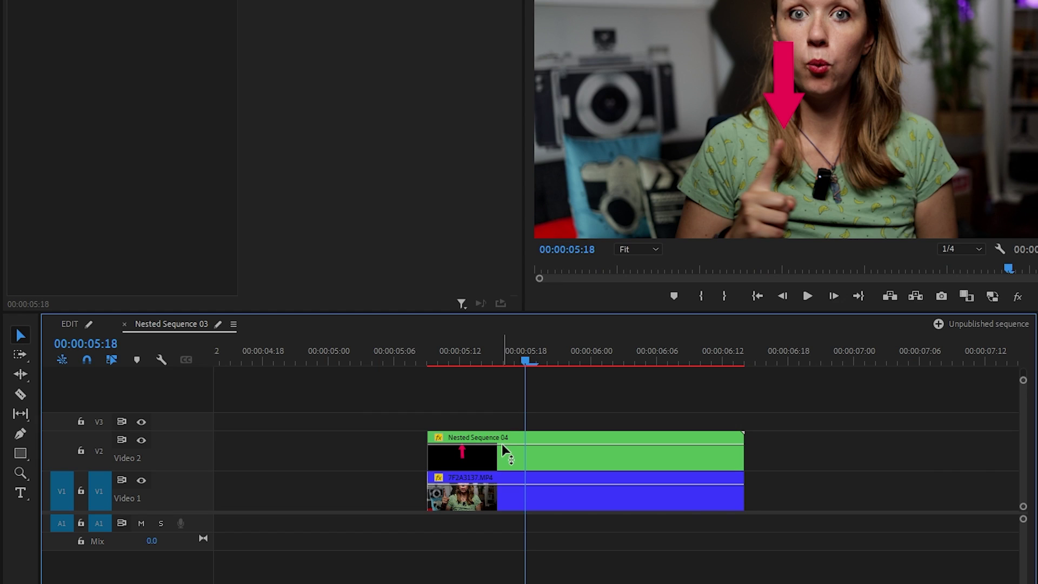
left_click(502, 443)
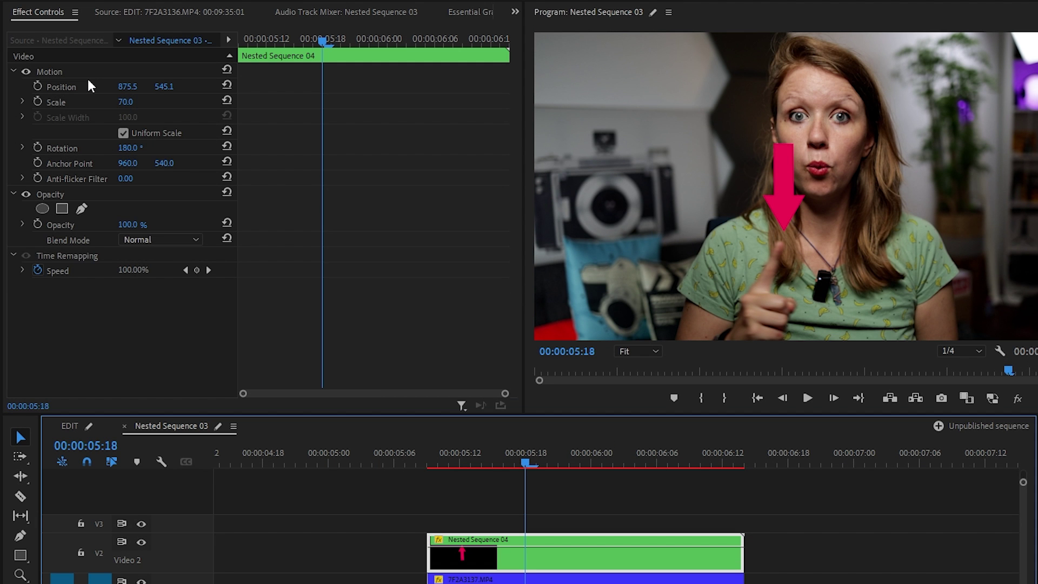
left_click(69, 71)
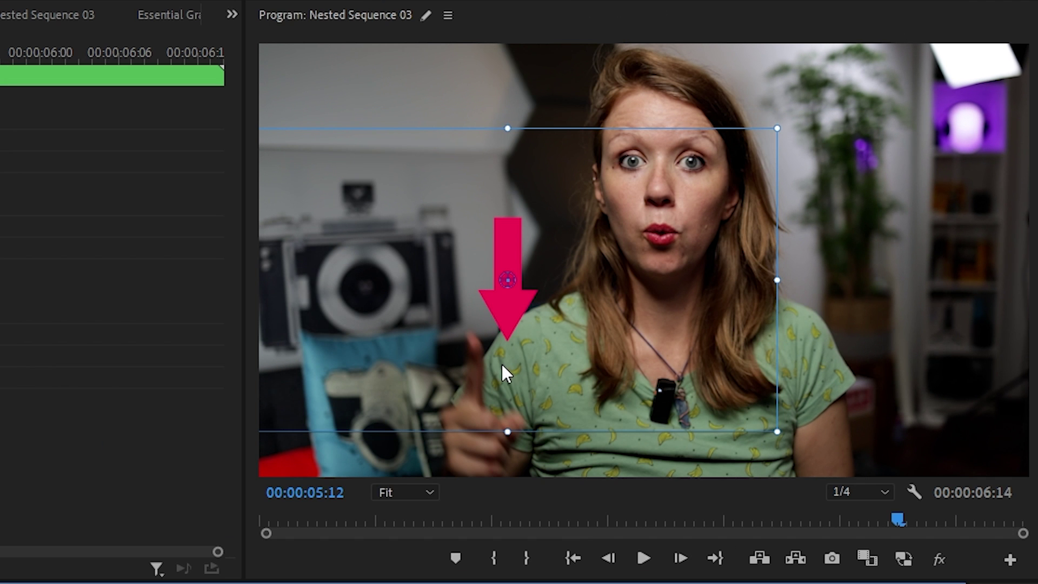
left_click_drag(708, 261, 688, 254)
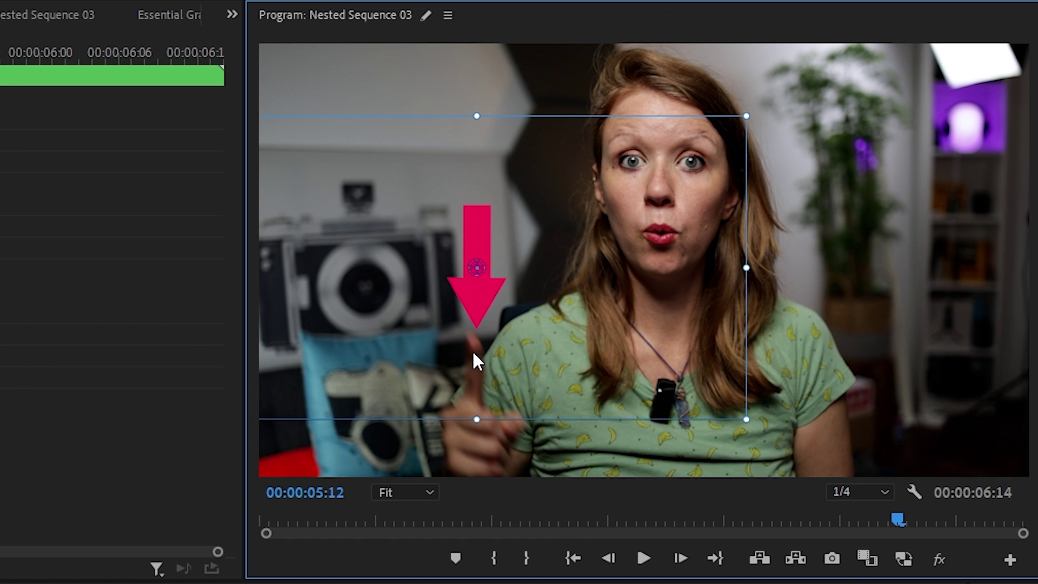
left_click_drag(473, 353, 472, 352)
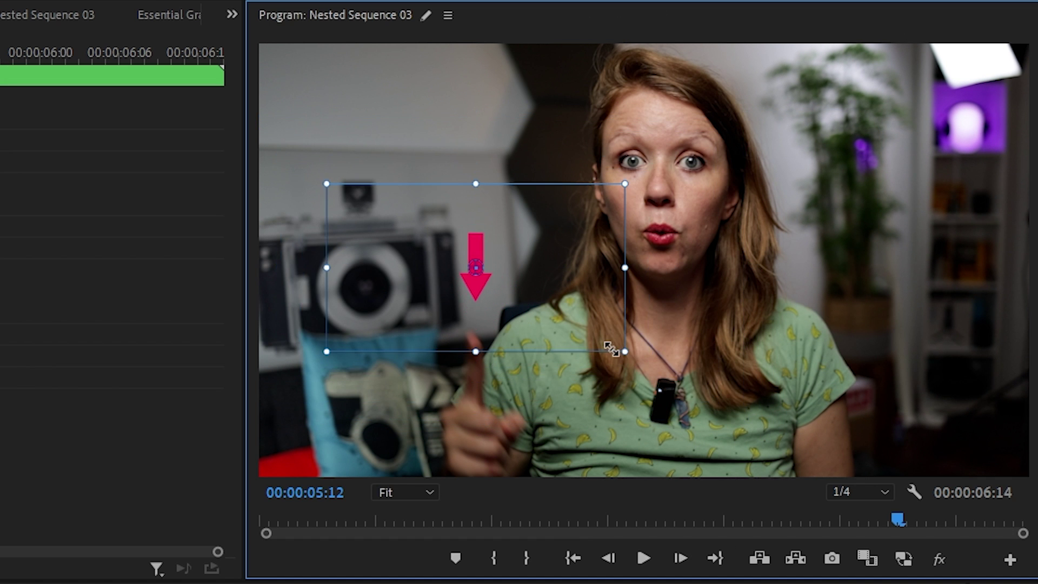
left_click_drag(707, 408, 665, 462)
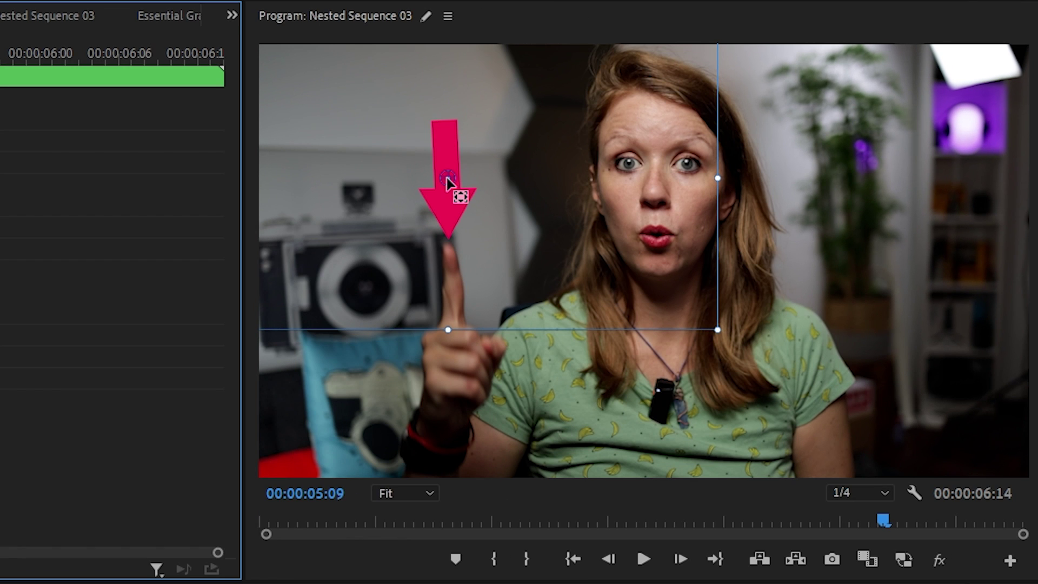
Keyframe the arrow onto the fingertip at 05:17 and again at a later frame
left_click(448, 200)
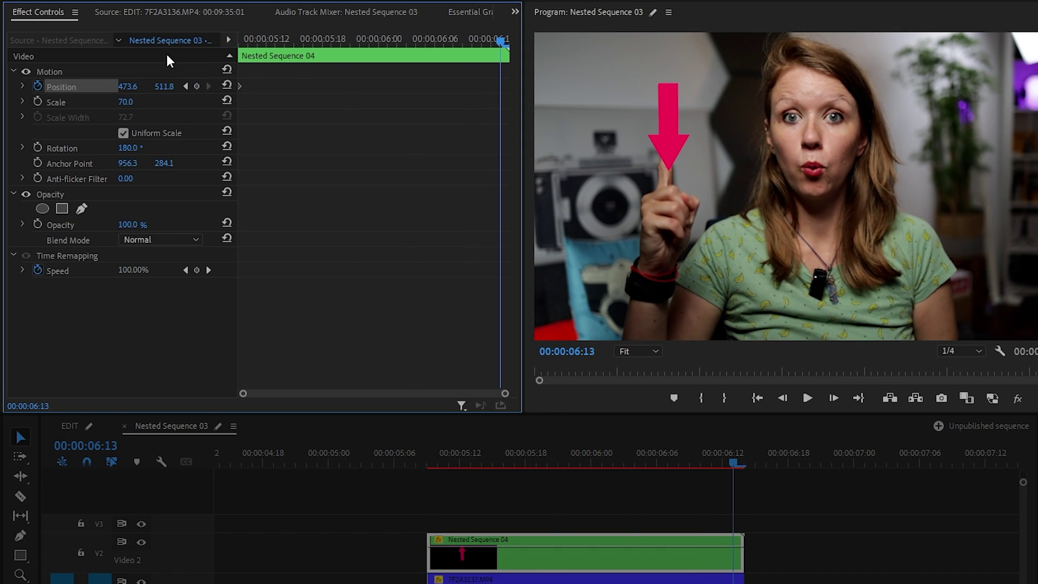
key("Left")
key("Left")
key("Left")
key("Left")
key("Left")
key("Left")
key("Left")
key("Left")
key("Left")
key("Left")
key("Left")
key("Left")
key("Left")
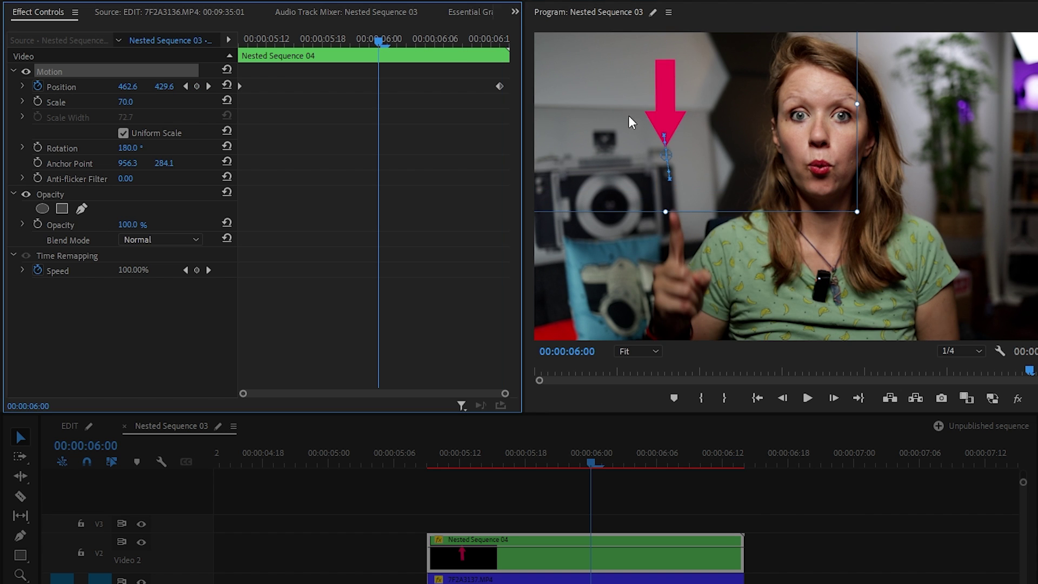
left_click(313, 40)
left_click_drag(739, 184, 864, 222)
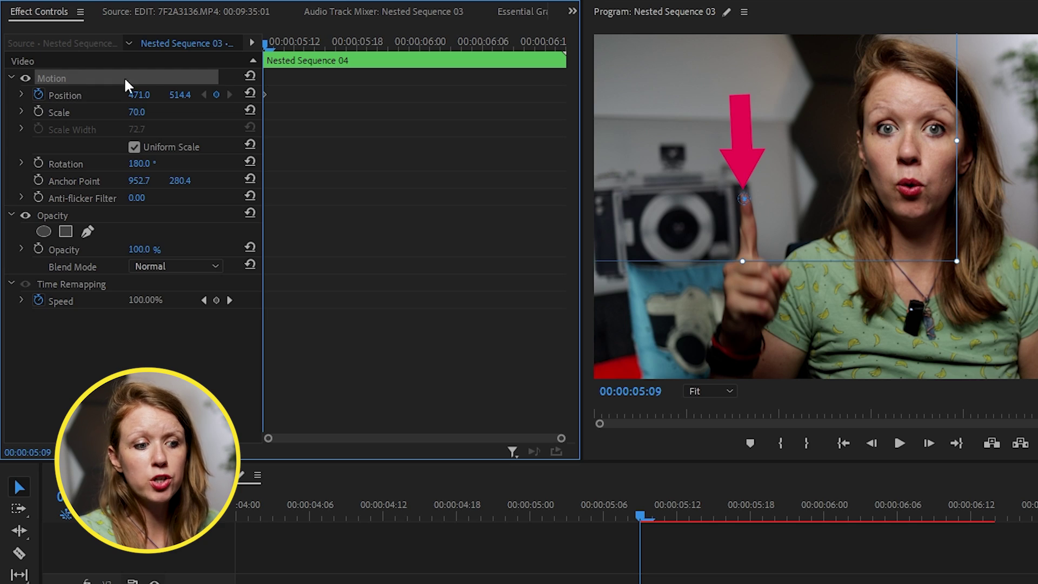
left_click_drag(275, 47, 304, 119)
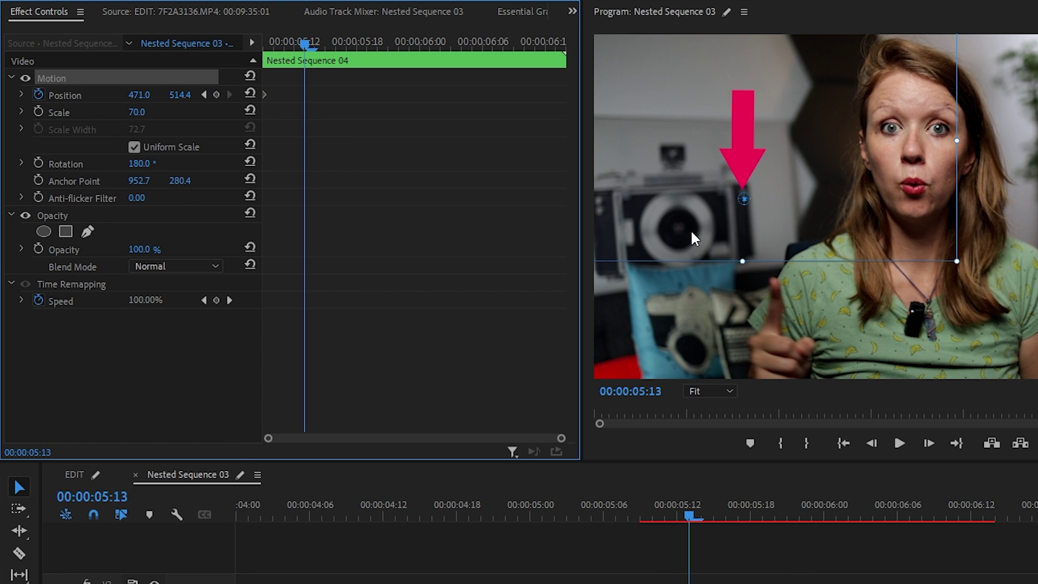
left_click_drag(734, 236, 756, 306)
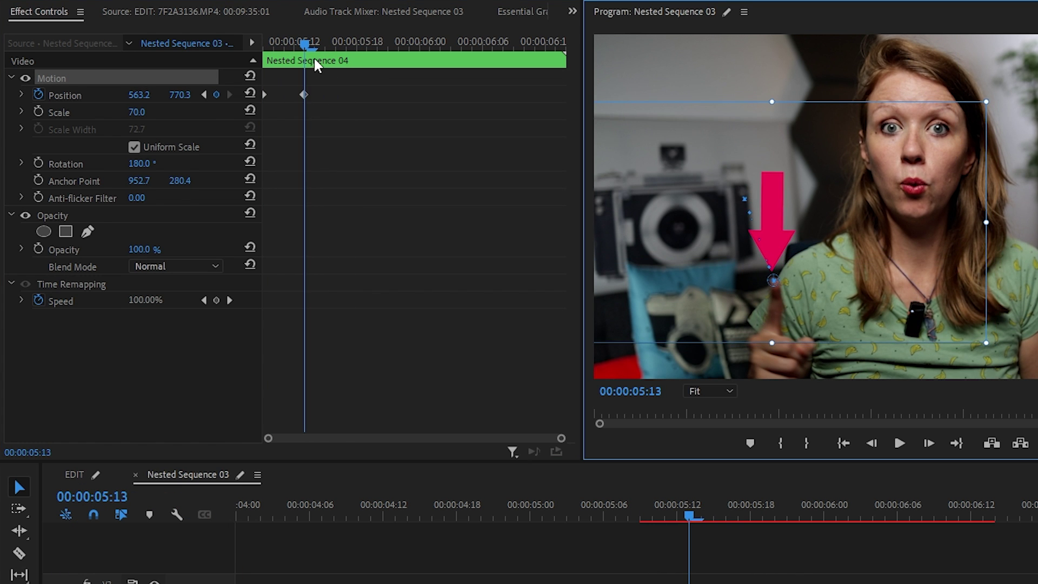
Add further Position keyframes tracking the moving finger, then preview the arrow following it
left_click(338, 42)
left_click_drag(338, 43, 345, 46)
left_click_drag(755, 311, 853, 305)
left_click_drag(330, 42, 298, 54)
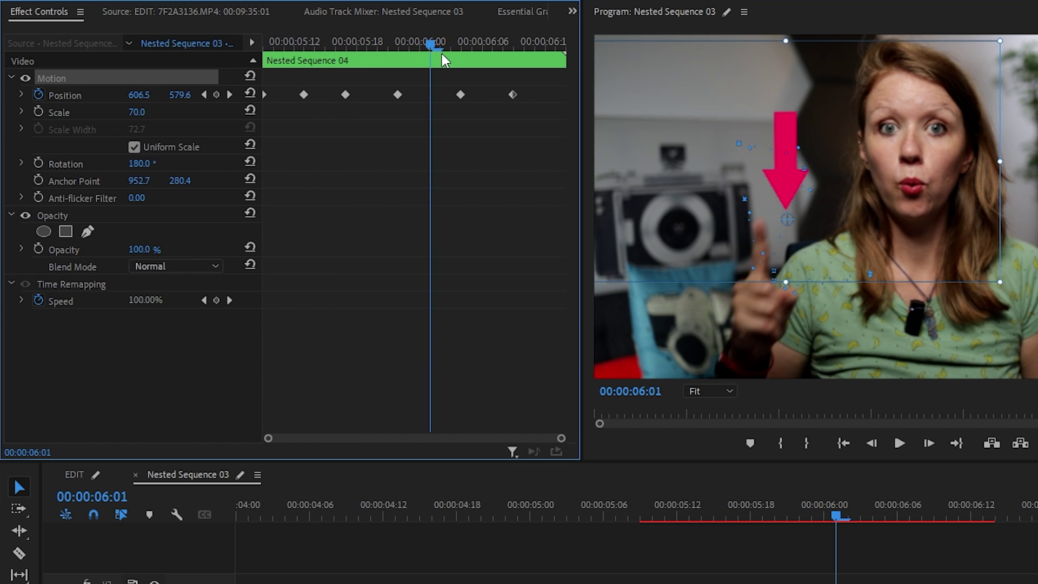
left_click_drag(807, 258, 805, 183)
key("shift+Right")
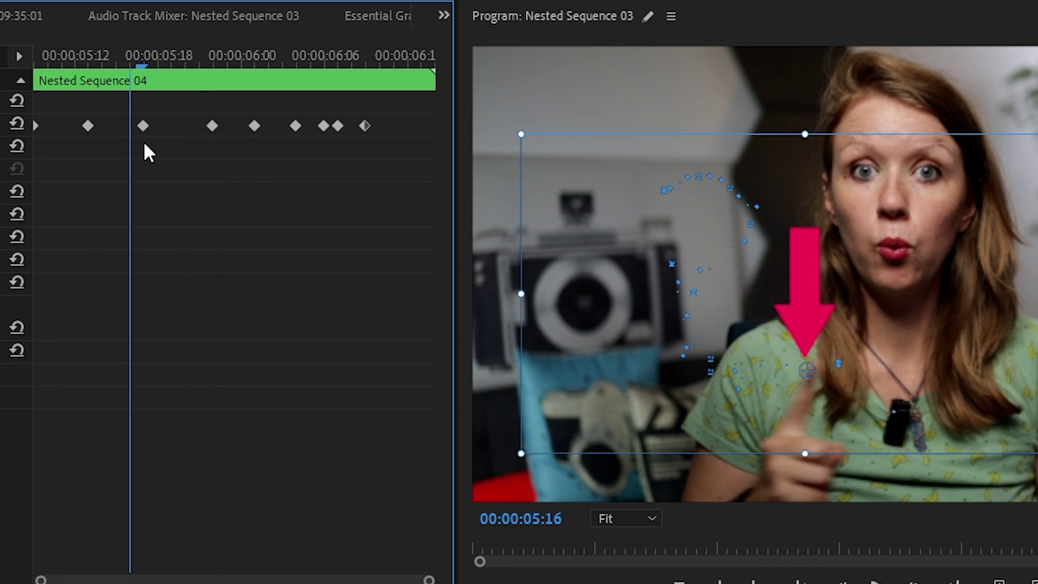
mouse_move(144, 142)
left_mouse_down()
mouse_move(223, 142)
mouse_move(139, 128)
left_mouse_up()
right_click(140, 121)
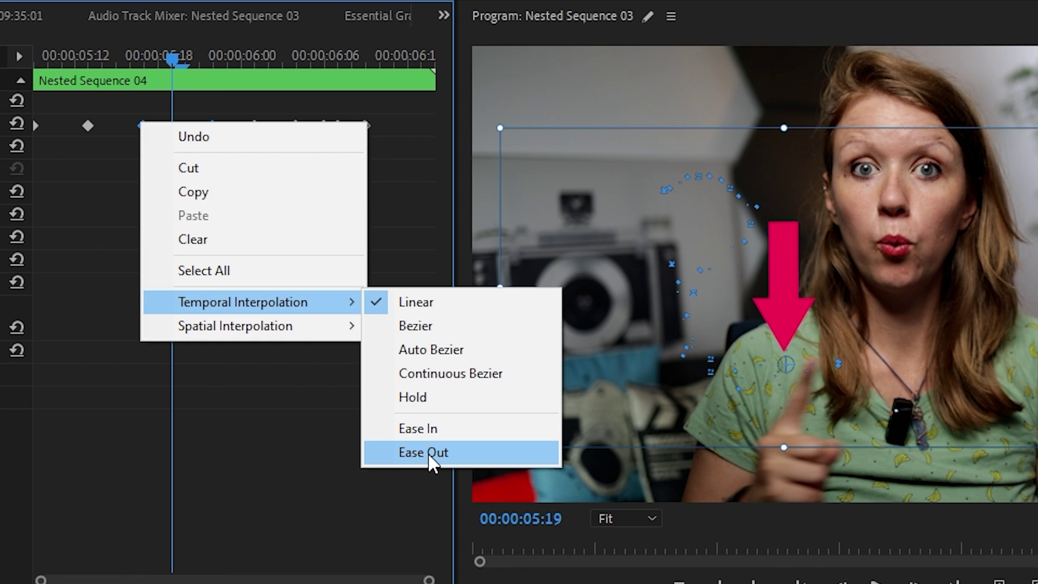
Set the first selected Position keyframes to Ease Out and preview the motion
left_click(429, 454)
left_click_drag(154, 48, 294, 59)
key("equal")
Give the two later Position keyframes Ease In interpolation and preview the result
left_click_drag(309, 153, 196, 115)
right_click(215, 129)
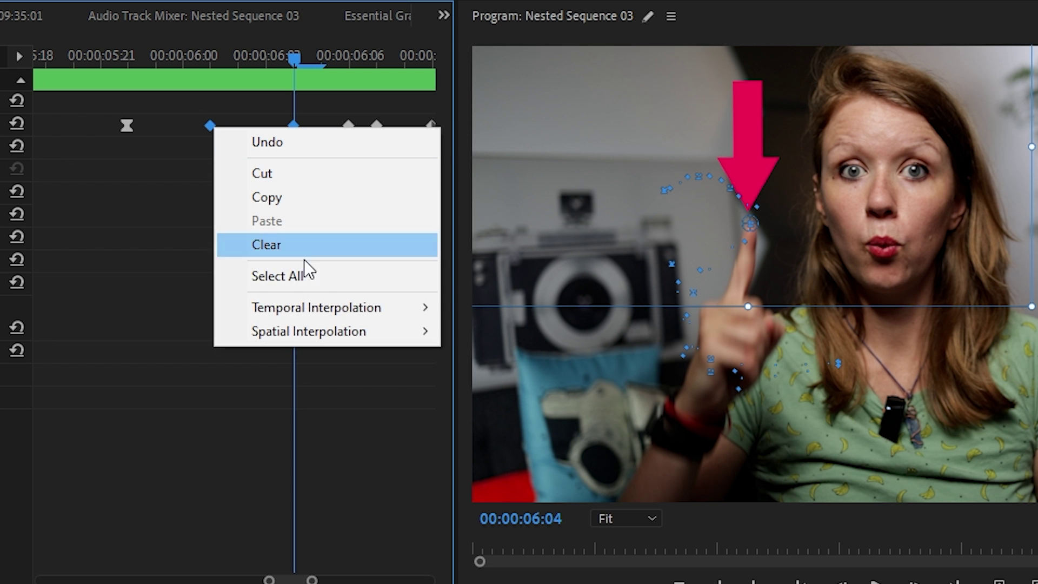
mouse_move(306, 309)
left_click(479, 432)
left_click_drag(222, 54, 317, 56)
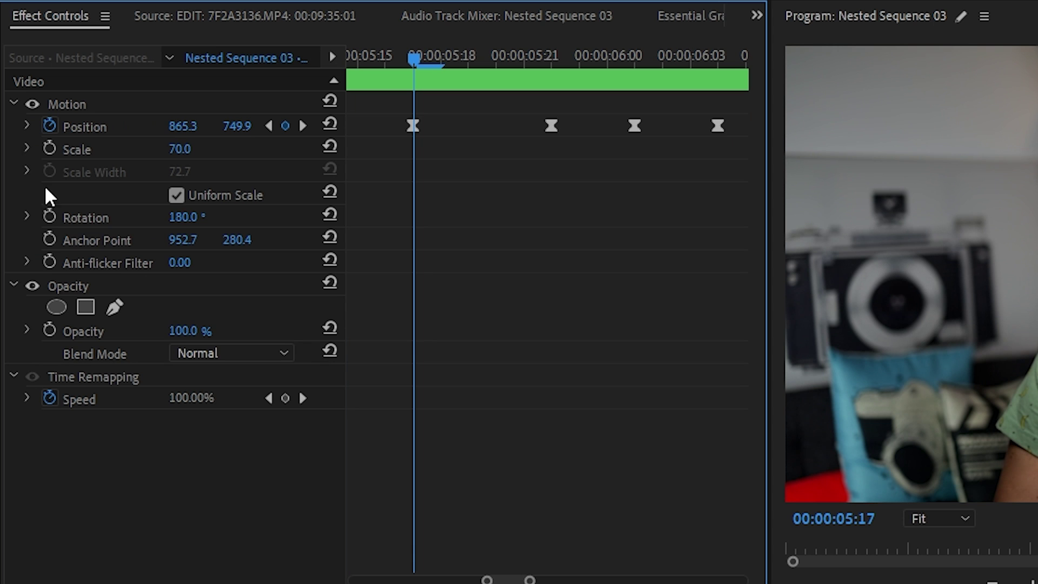
Drag the second Position keyframe's velocity handle upward to steepen the curve, then preview the arrow
left_click(27, 125)
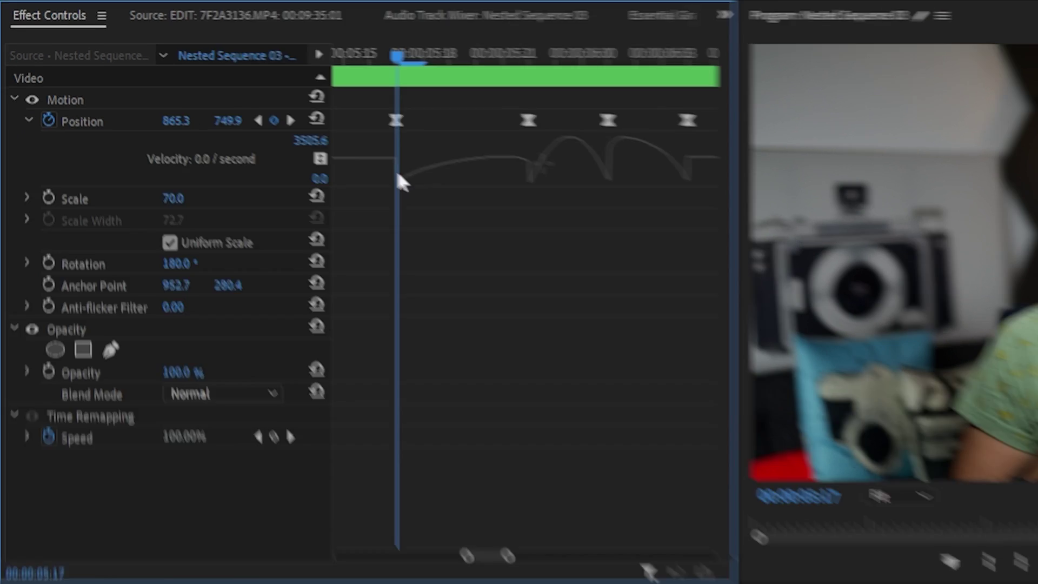
left_click(555, 190)
left_click_drag(401, 46, 337, 70)
left_click_drag(416, 130, 417, 117)
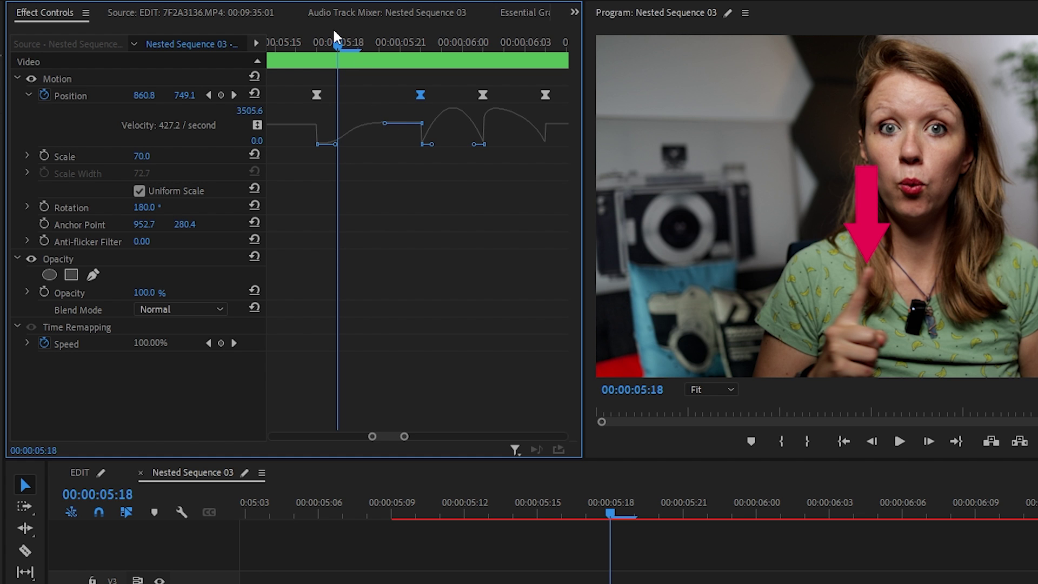
left_click_drag(333, 34, 431, 53)
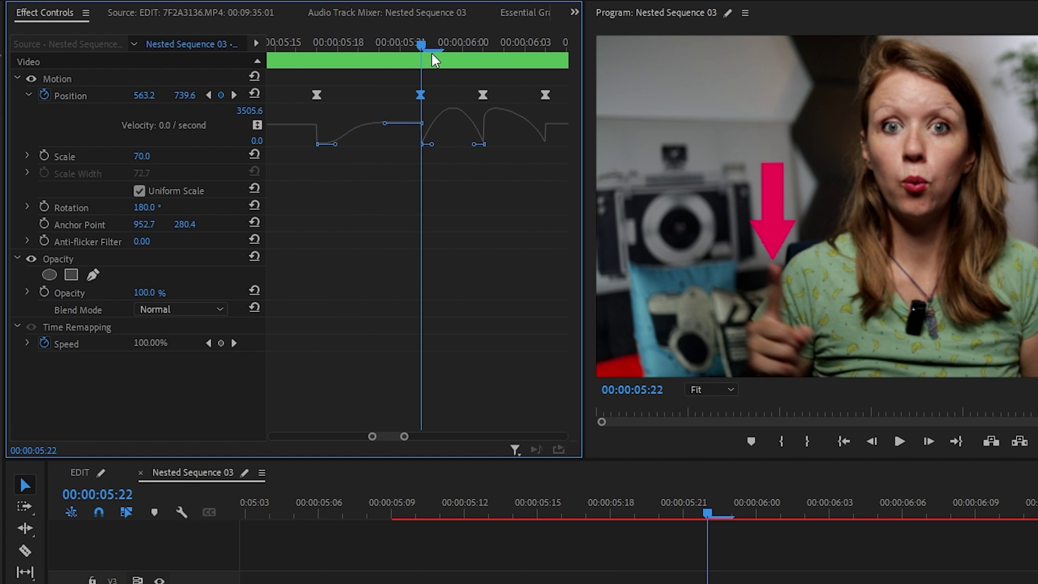